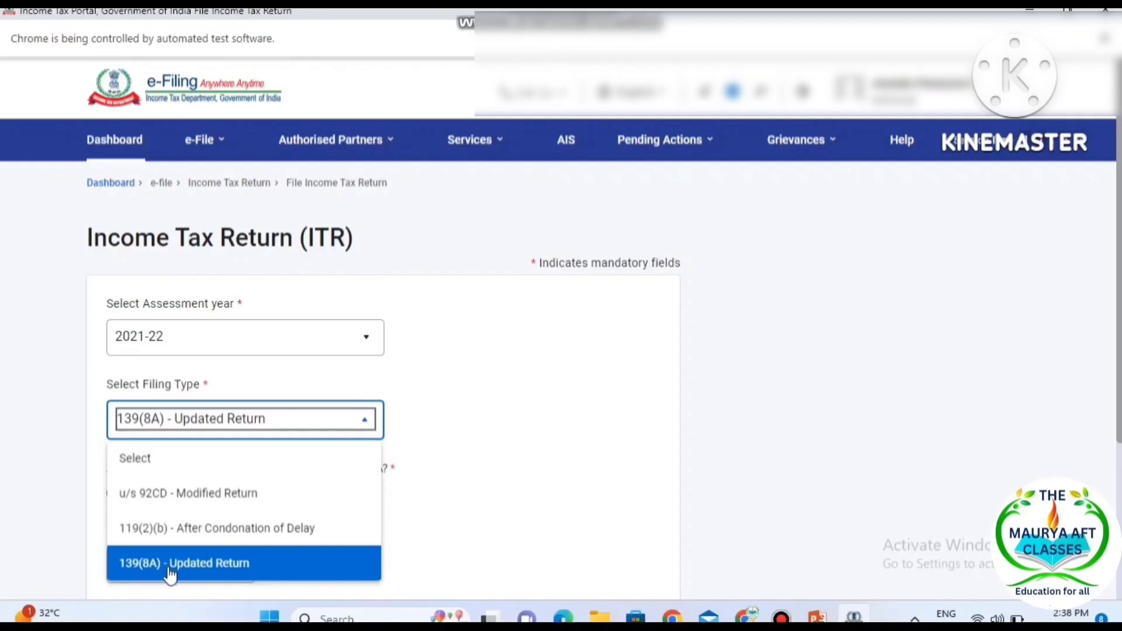
Step: Keep 139(8A) Updated Return, select ITR-1 and confirm the updated-return eligibility conditions
{"action": "left_click", "coordinate": [245, 575]}
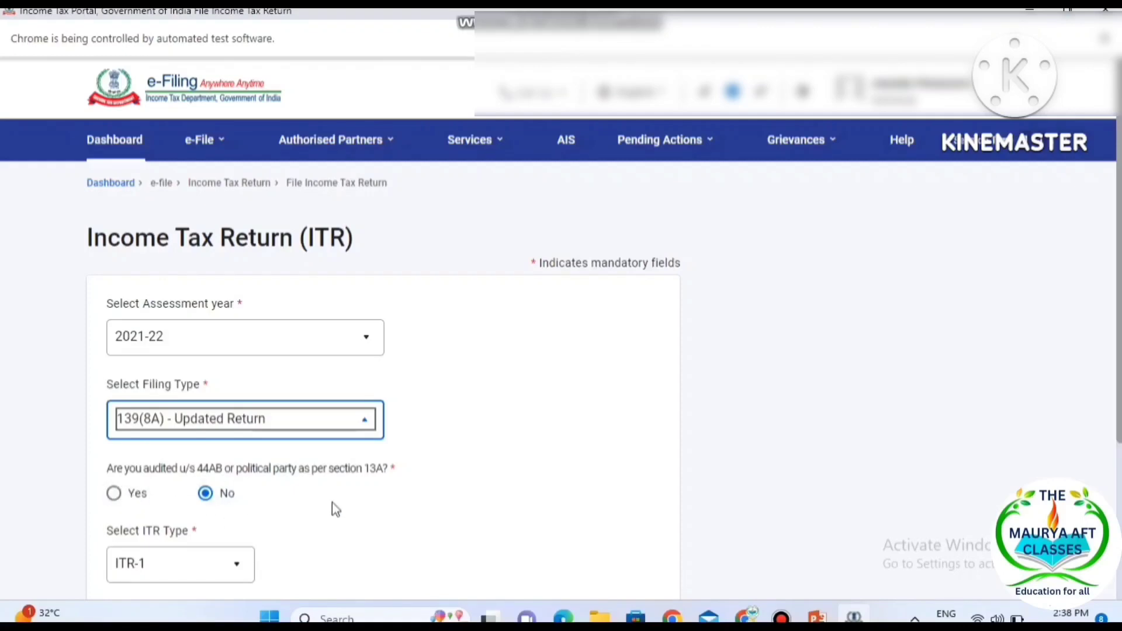
{"action": "scroll", "coordinate": [383, 517], "scroll_direction": "down", "scroll_amount": 2}
{"action": "scroll", "coordinate": [385, 522], "scroll_direction": "down", "scroll_amount": 2}
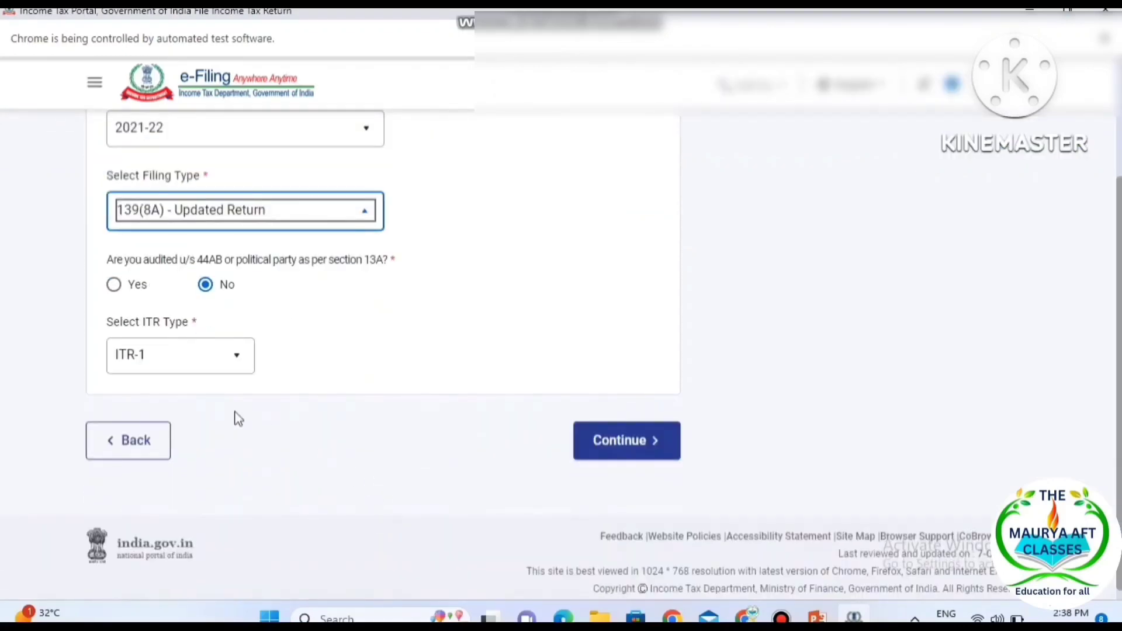
{"action": "left_click", "coordinate": [247, 359]}
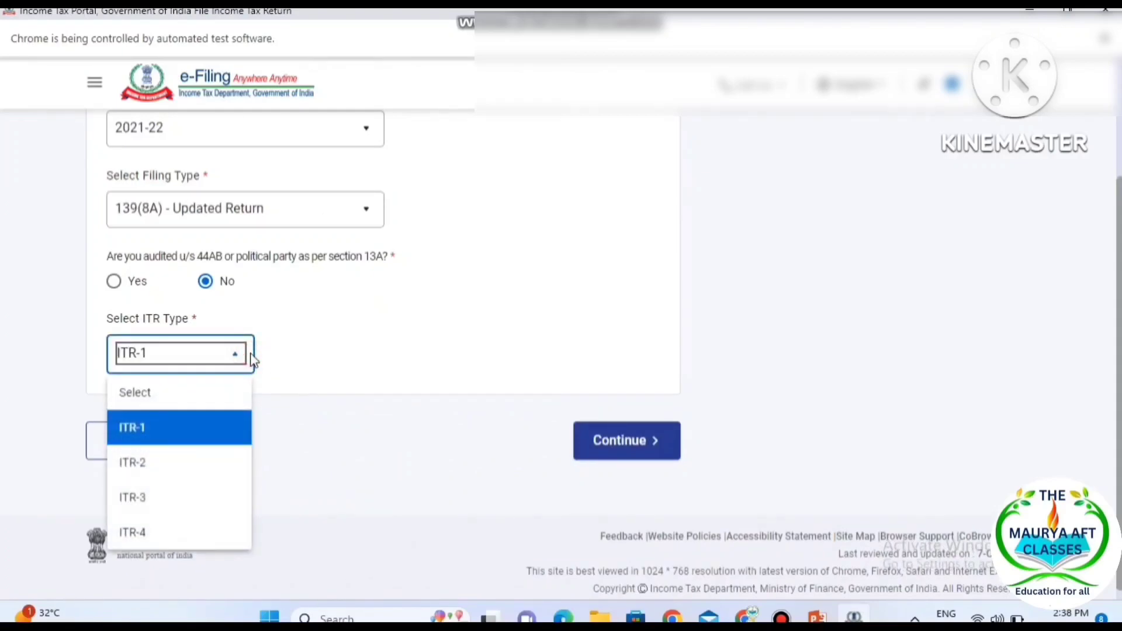
{"action": "left_click", "coordinate": [154, 430]}
{"action": "left_click", "coordinate": [619, 446]}
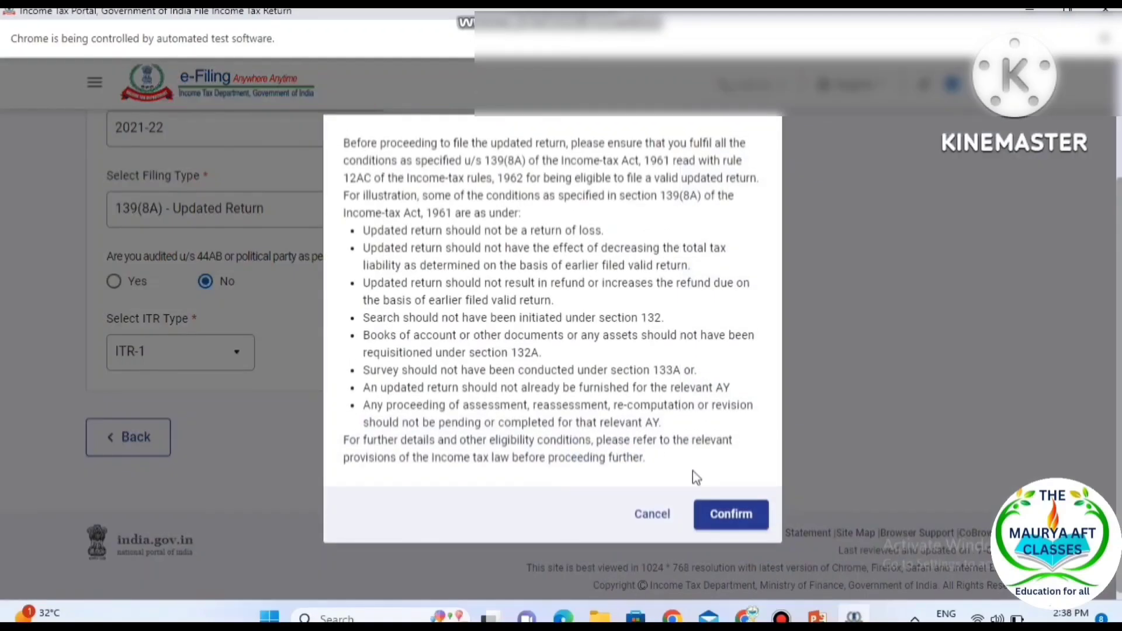
{"action": "left_click", "coordinate": [725, 513]}
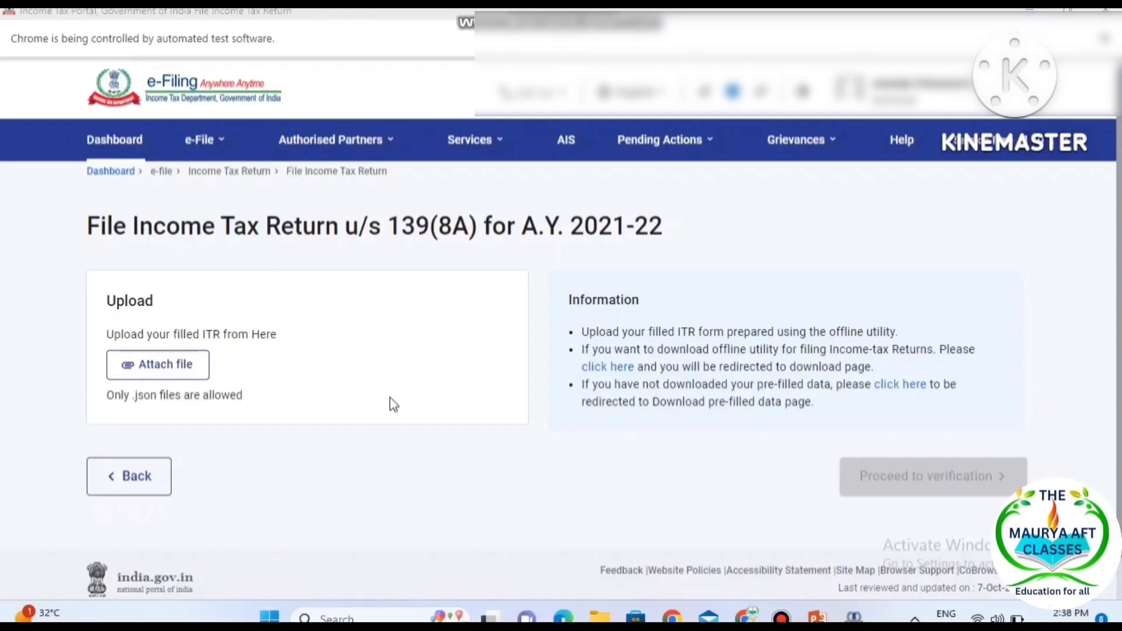
Step: Download the Excel-based ITR-1 utility for assessment year 2021-22 from the offline utility downloads
{"action": "left_click", "coordinate": [610, 371]}
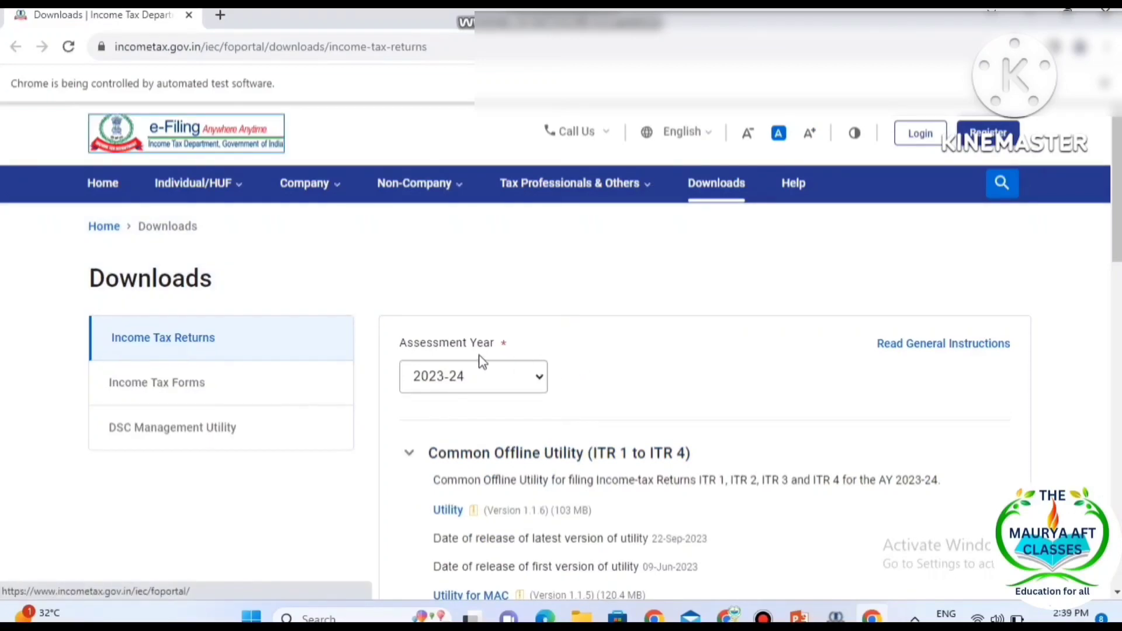
{"action": "left_click", "coordinate": [541, 377]}
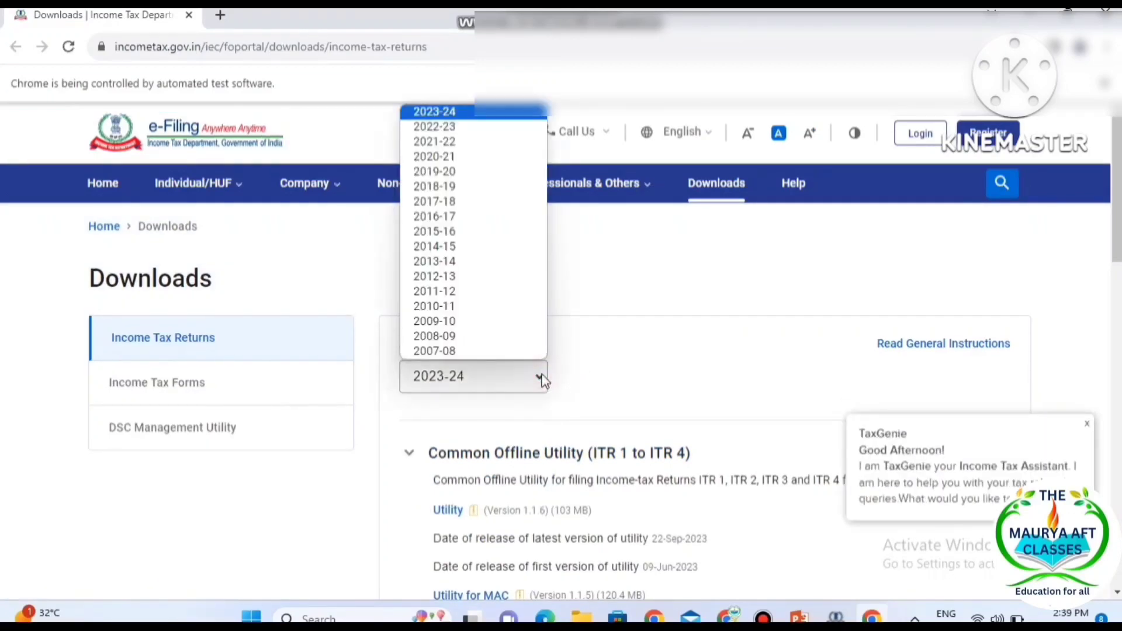
{"action": "left_click", "coordinate": [446, 142]}
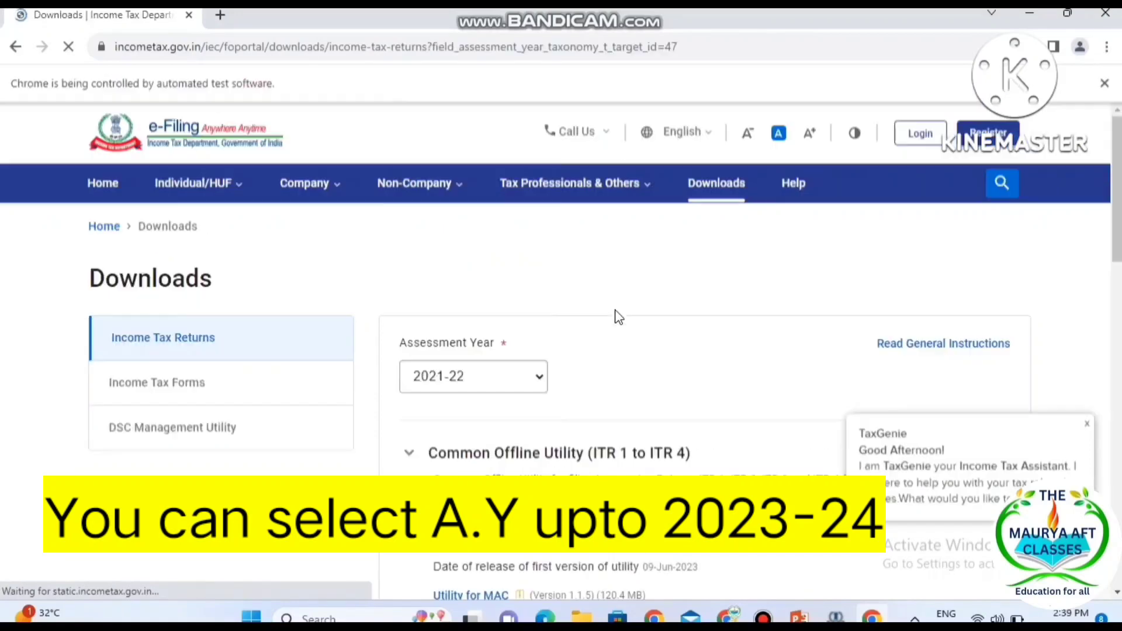
{"action": "scroll", "coordinate": [476, 368], "scroll_direction": "down", "scroll_amount": 4}
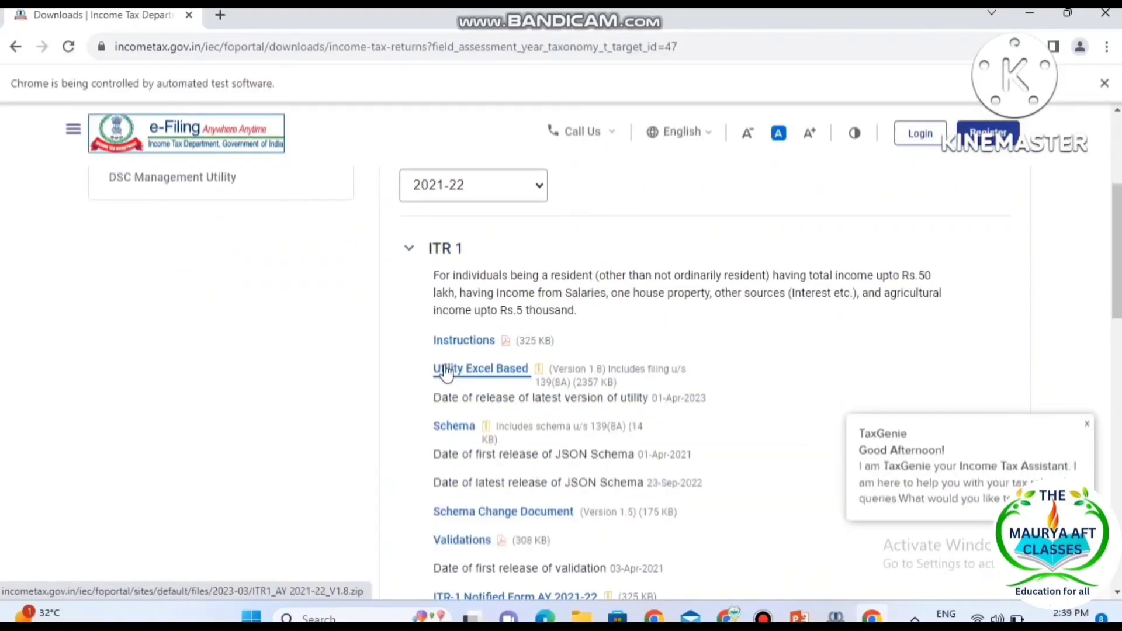
{"action": "left_click", "coordinate": [496, 376]}
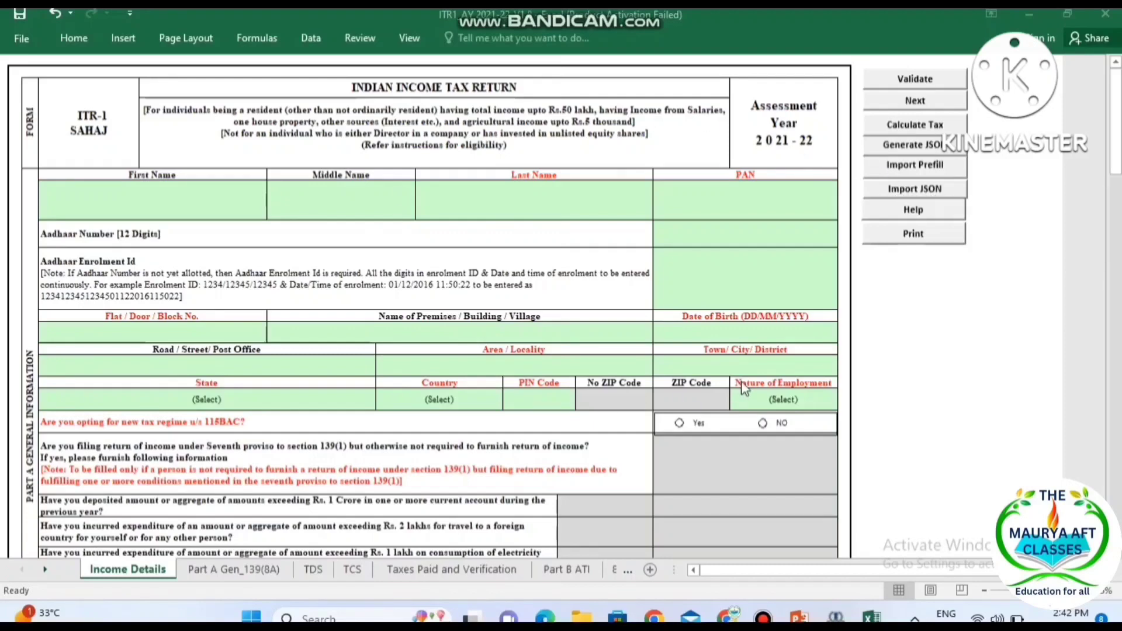
Step: Download the pre-filled data for assessment year 2021-22 from the portal's e-File menu
{"action": "mouse_move", "coordinate": [730, 616]}
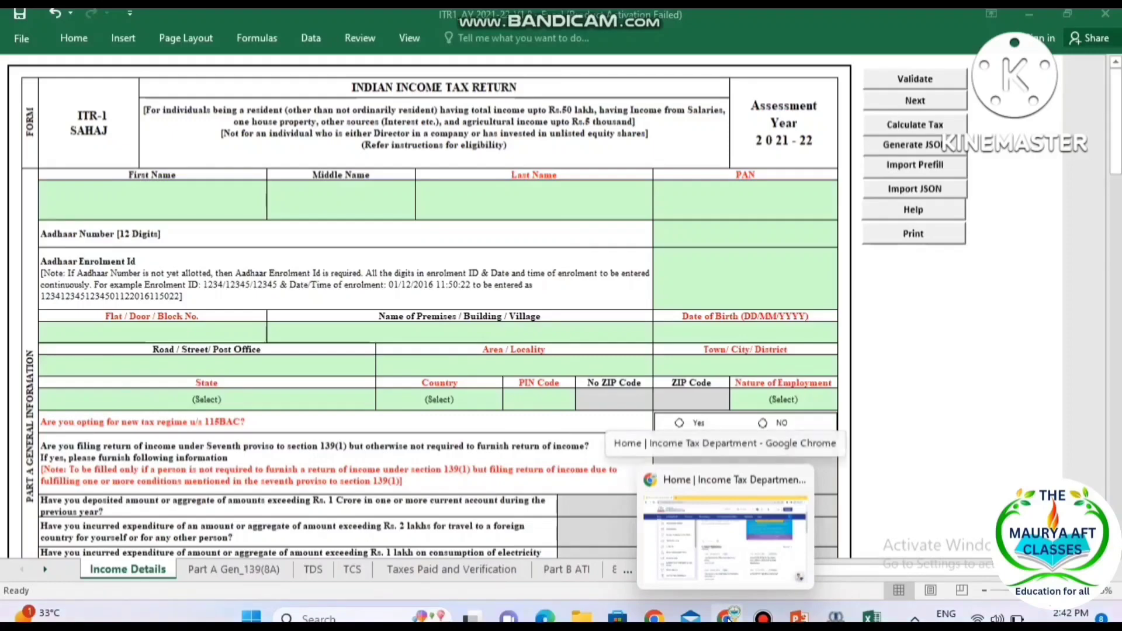
{"action": "left_click", "coordinate": [800, 578]}
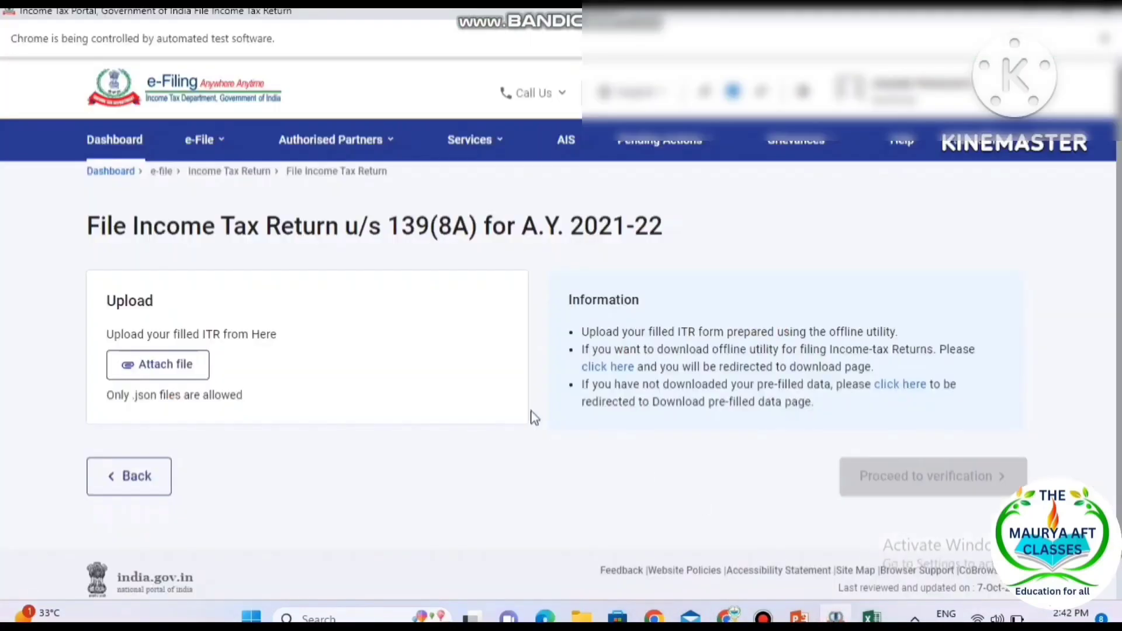
{"action": "left_click", "coordinate": [196, 144]}
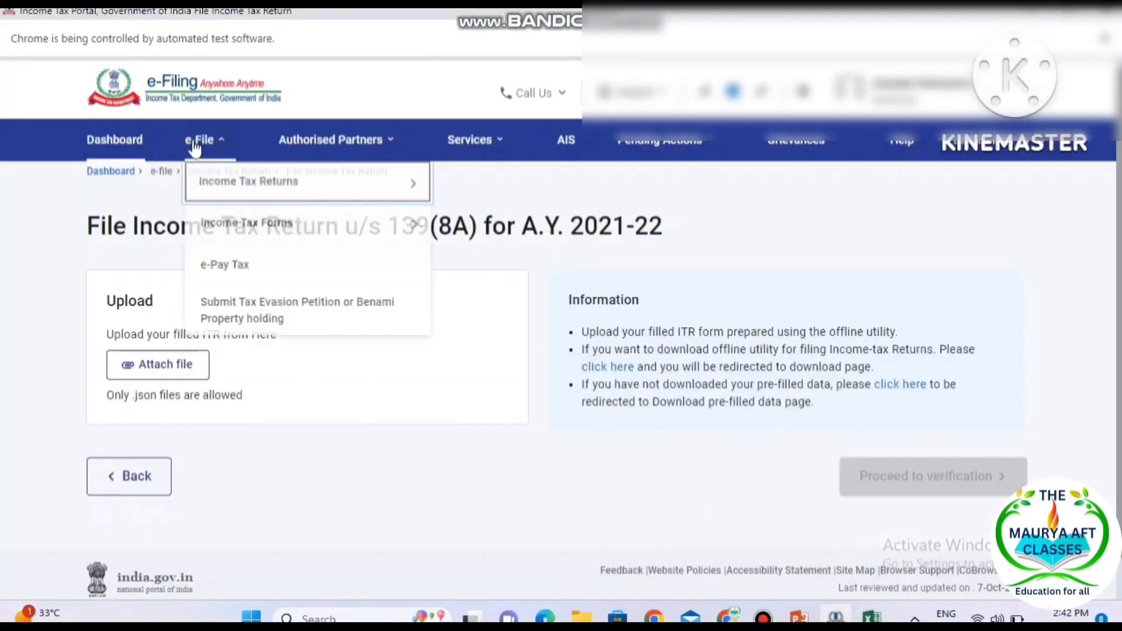
{"action": "mouse_move", "coordinate": [308, 187]}
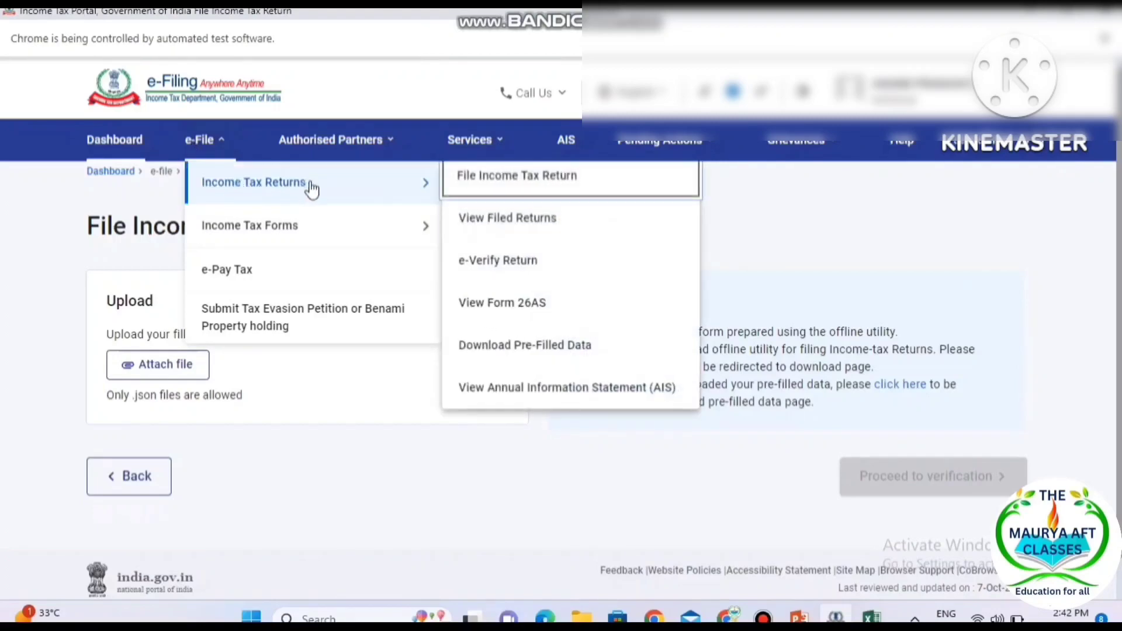
{"action": "left_click", "coordinate": [549, 353]}
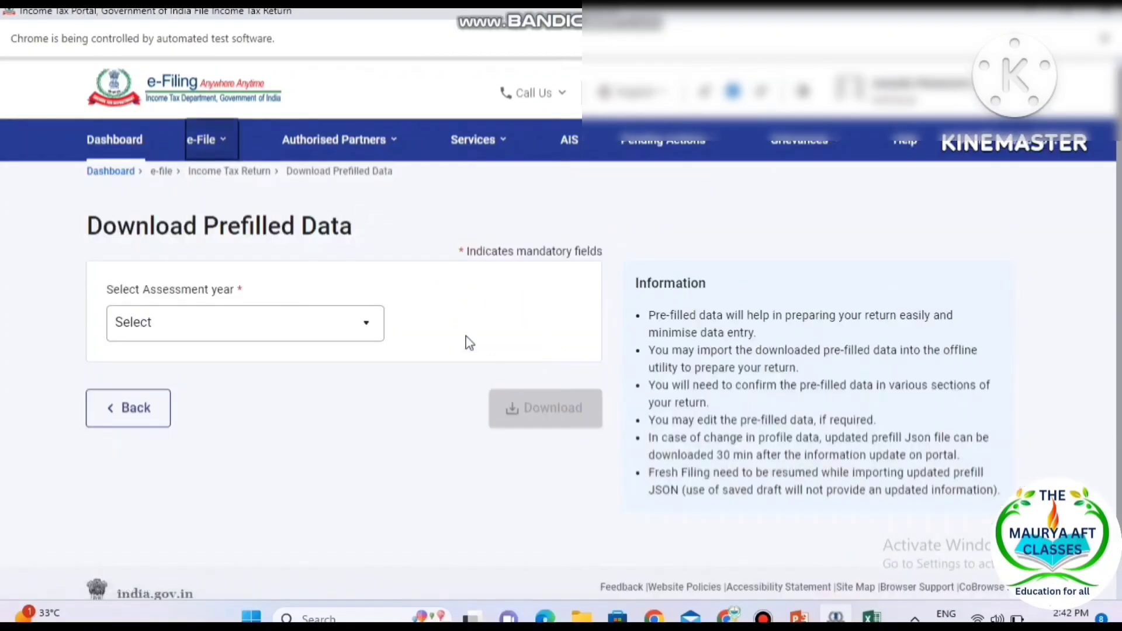
{"action": "left_click", "coordinate": [338, 322]}
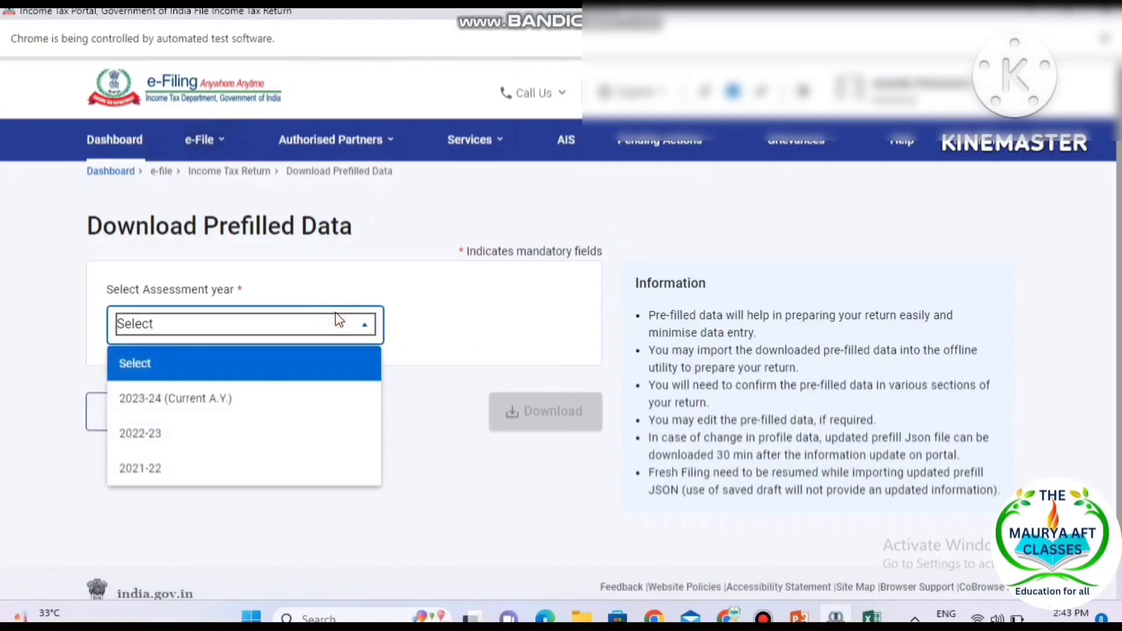
{"action": "left_click", "coordinate": [159, 469]}
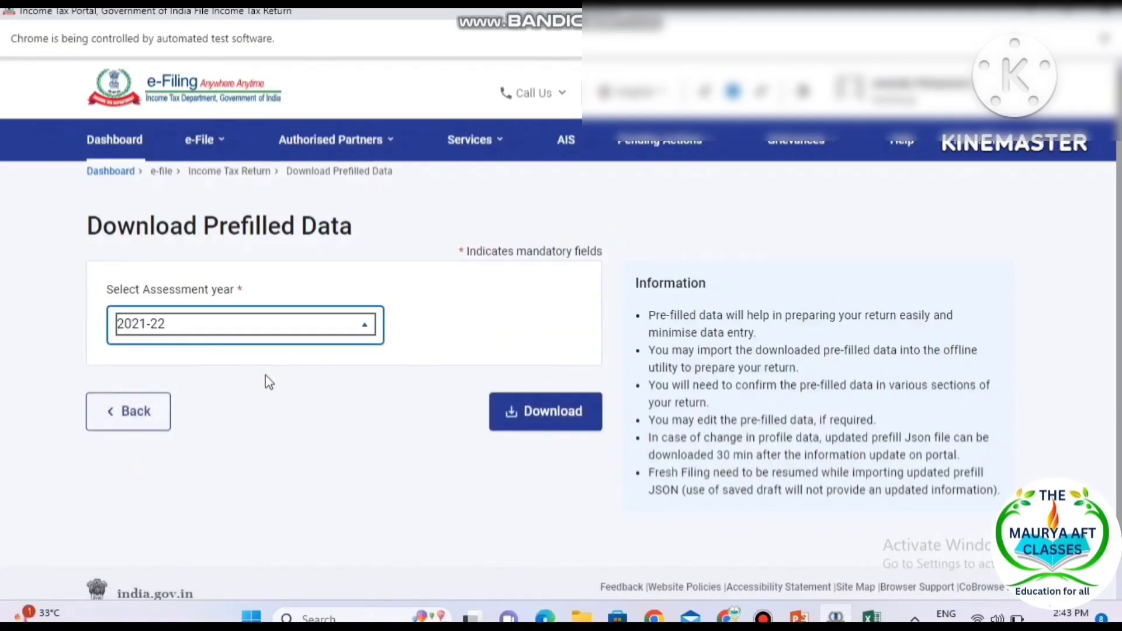
{"action": "left_click", "coordinate": [566, 417]}
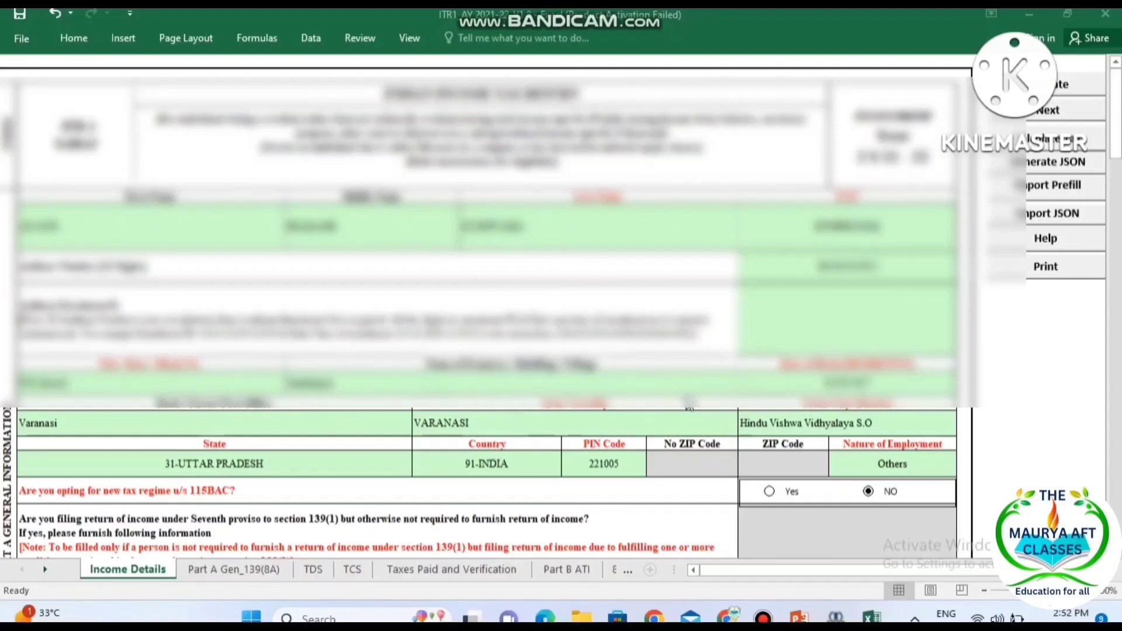
Step: On Income Details, set Nature of Employment to Others
{"action": "left_click", "coordinate": [535, 495]}
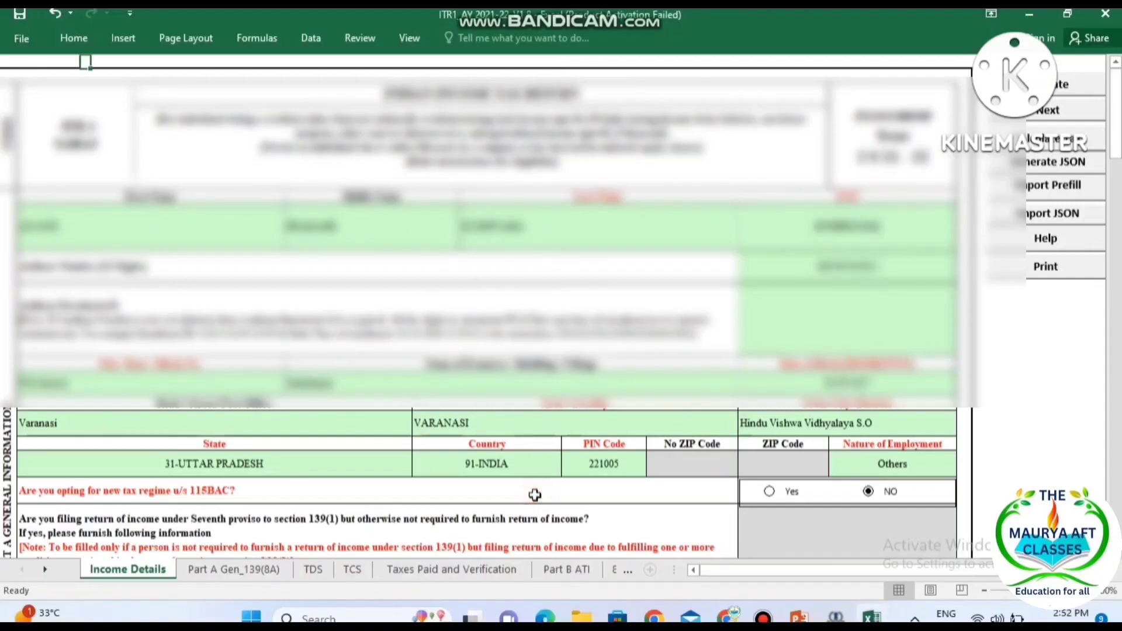
{"action": "scroll", "coordinate": [536, 495], "scroll_direction": "down", "scroll_amount": 1}
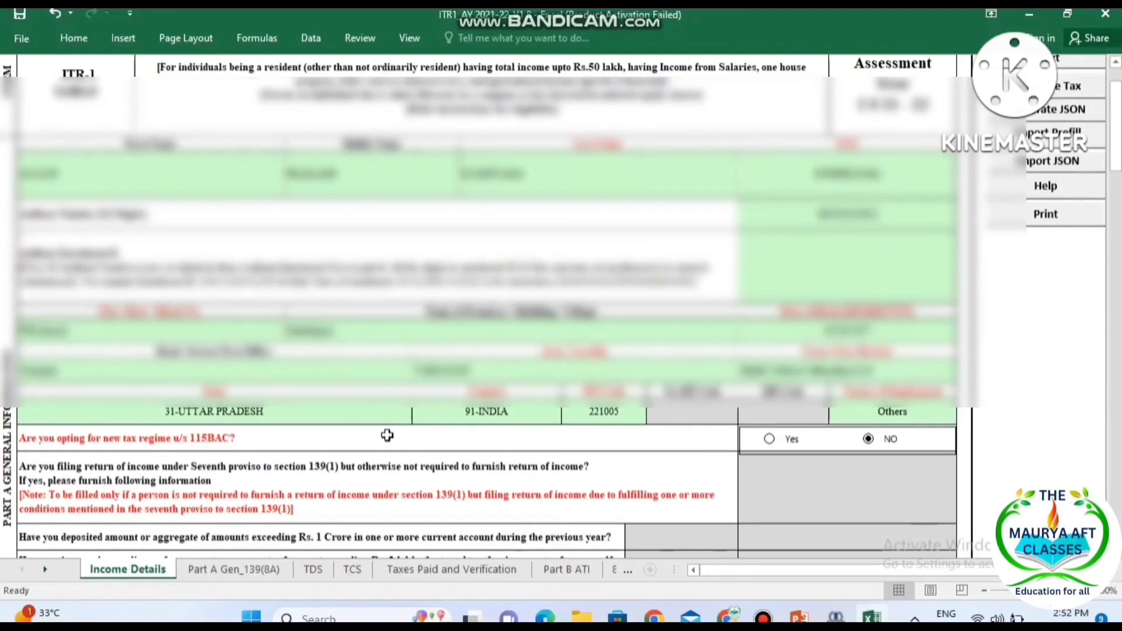
{"action": "left_click", "coordinate": [876, 419]}
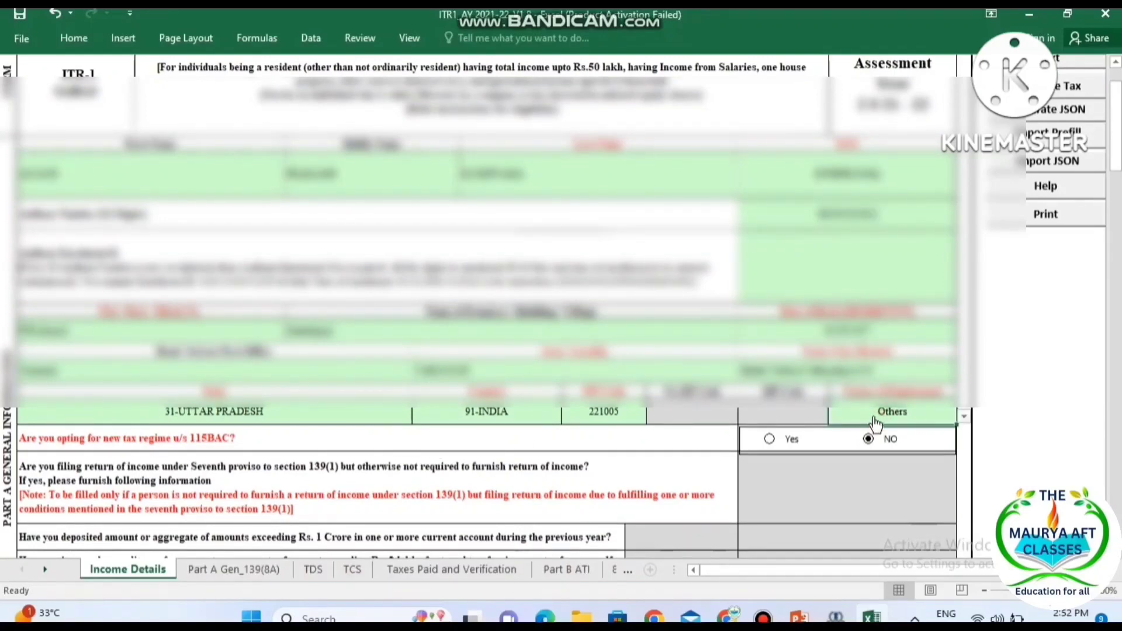
{"action": "left_click", "coordinate": [964, 419]}
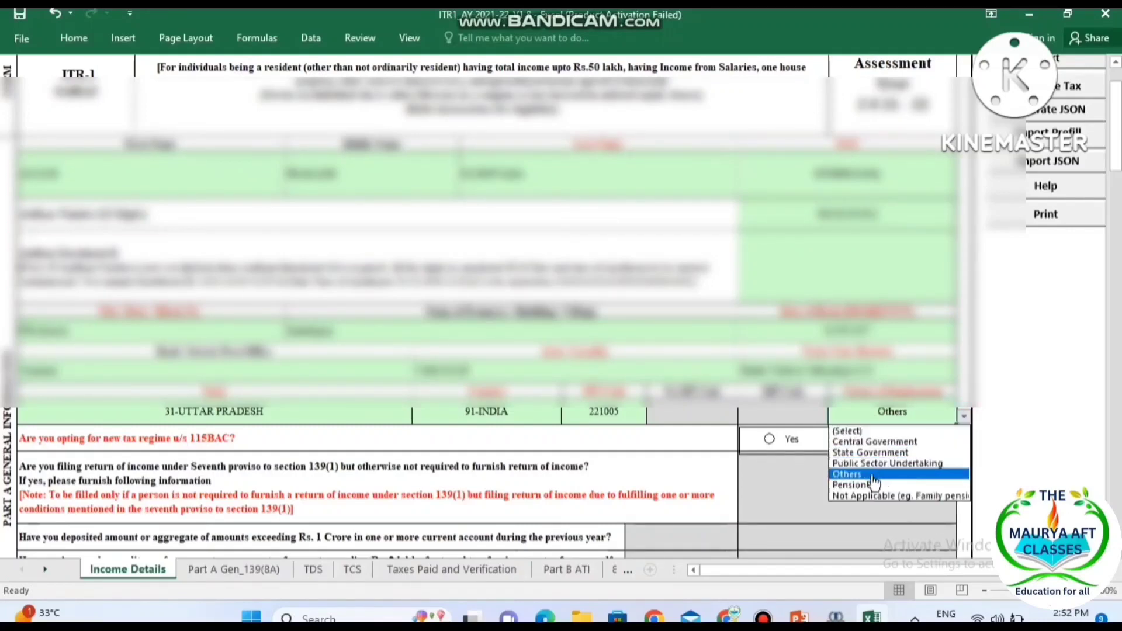
{"action": "left_click", "coordinate": [607, 445]}
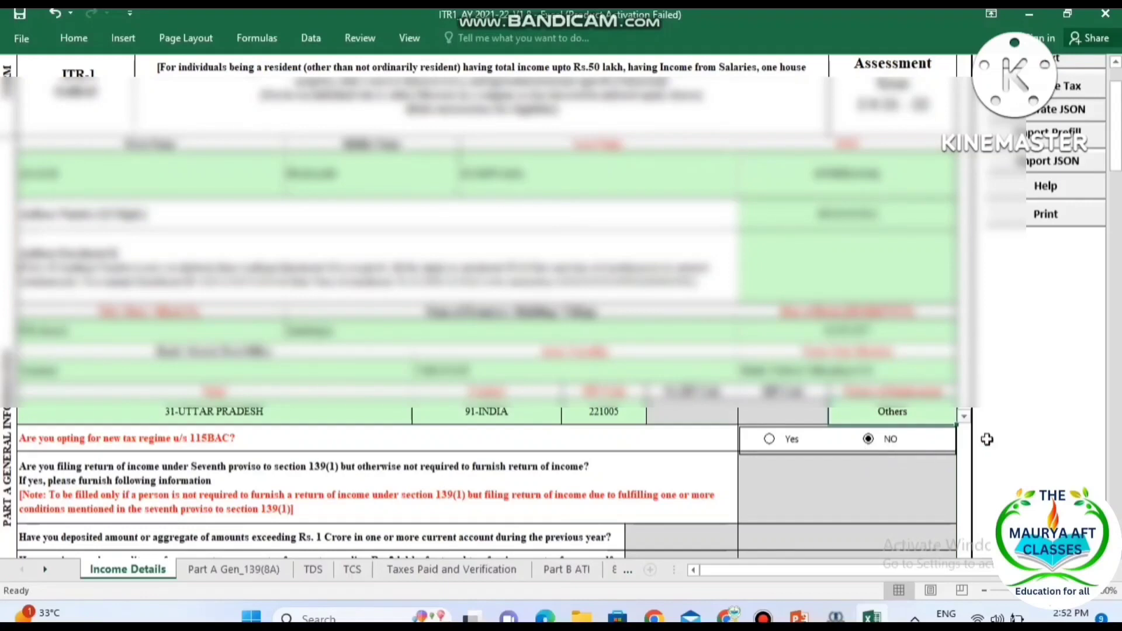
Step: Set the Filed u/s section to 139(8A) on the Income Details sheet
{"action": "scroll", "coordinate": [988, 439], "scroll_direction": "right", "scroll_amount": 3}
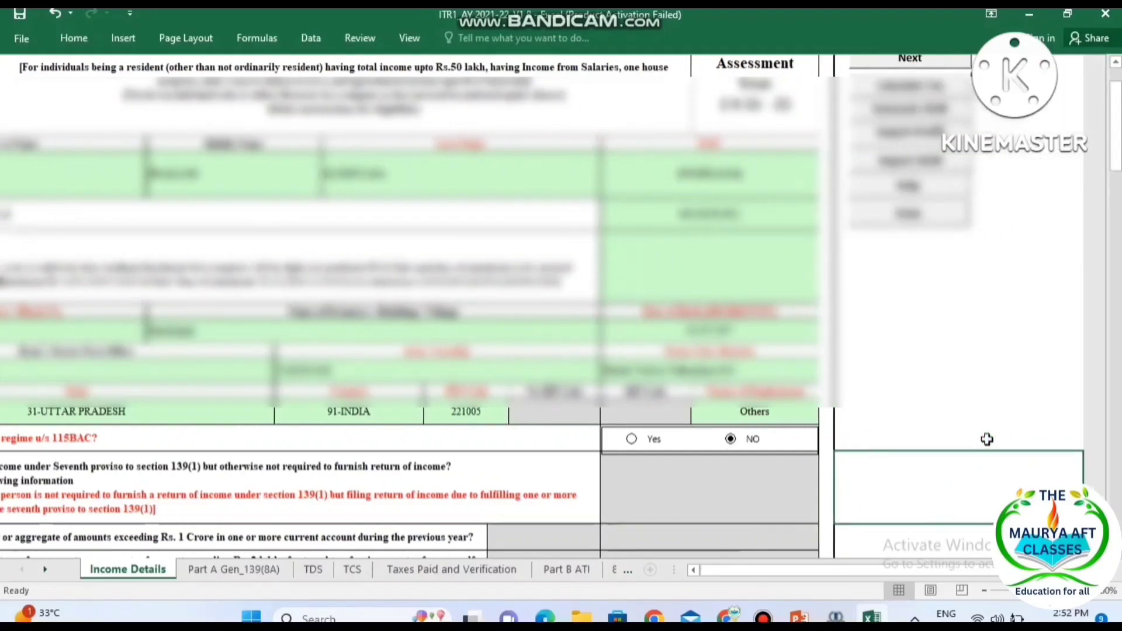
{"action": "scroll", "coordinate": [987, 439], "scroll_direction": "left", "scroll_amount": 4}
{"action": "scroll", "coordinate": [987, 439], "scroll_direction": "down", "scroll_amount": 1}
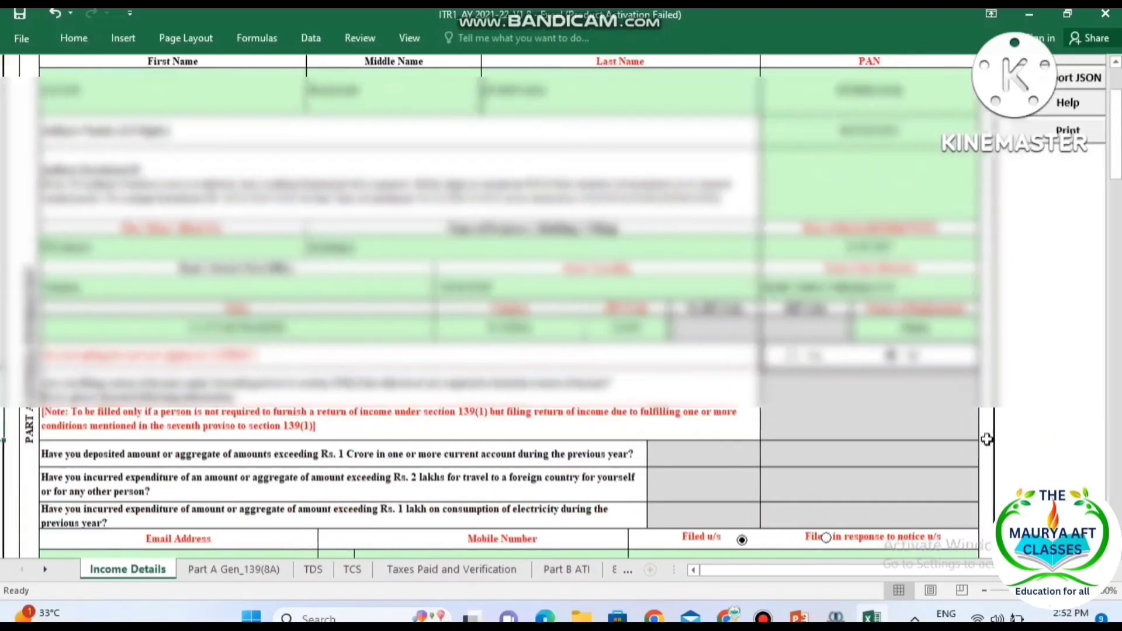
{"action": "scroll", "coordinate": [987, 439], "scroll_direction": "down", "scroll_amount": 5}
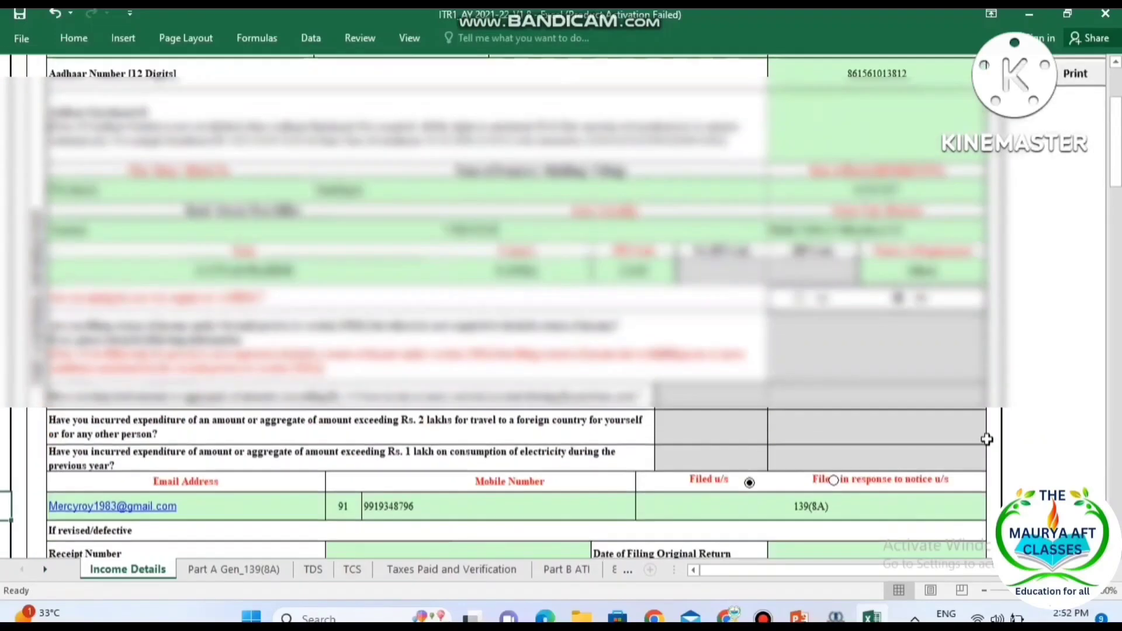
{"action": "scroll", "coordinate": [988, 440], "scroll_direction": "down", "scroll_amount": 1}
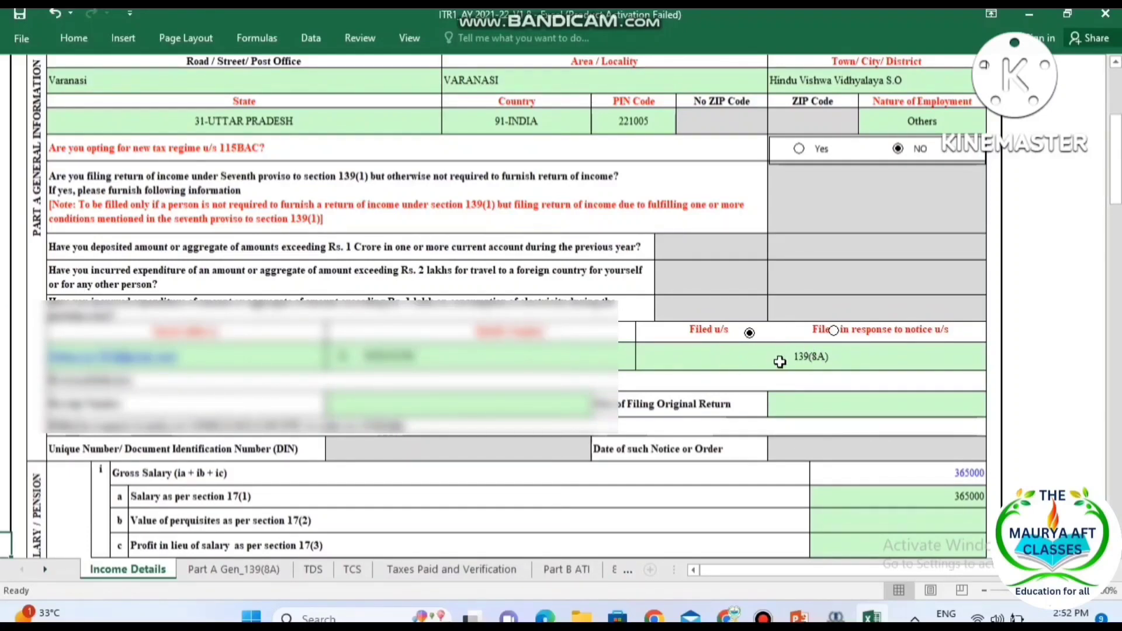
{"action": "left_click", "coordinate": [859, 366]}
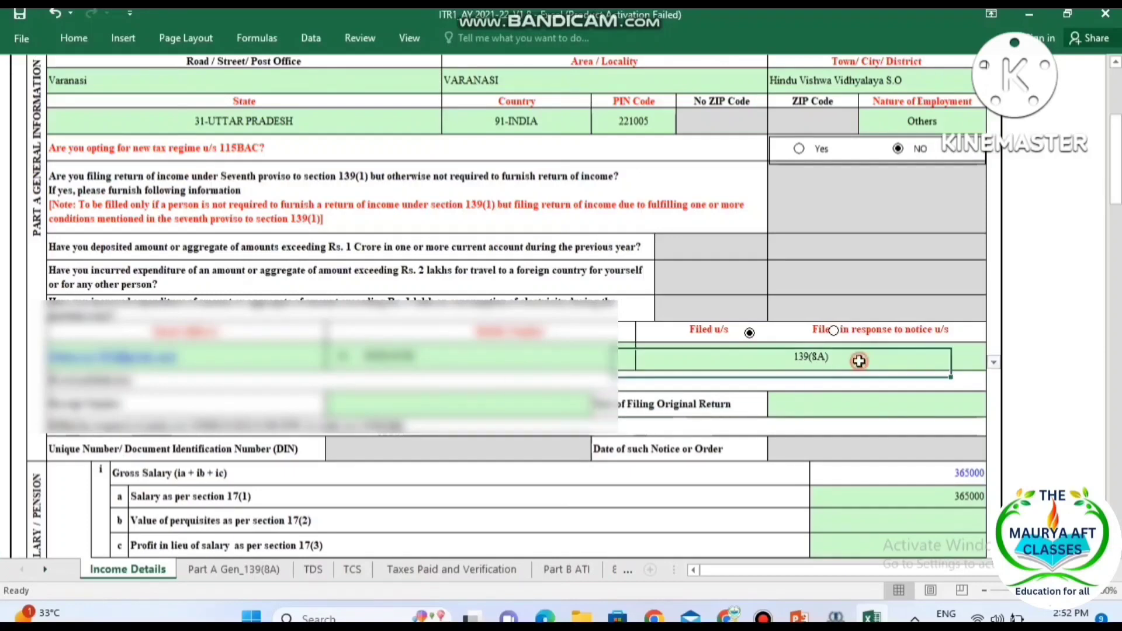
{"action": "left_click", "coordinate": [994, 364]}
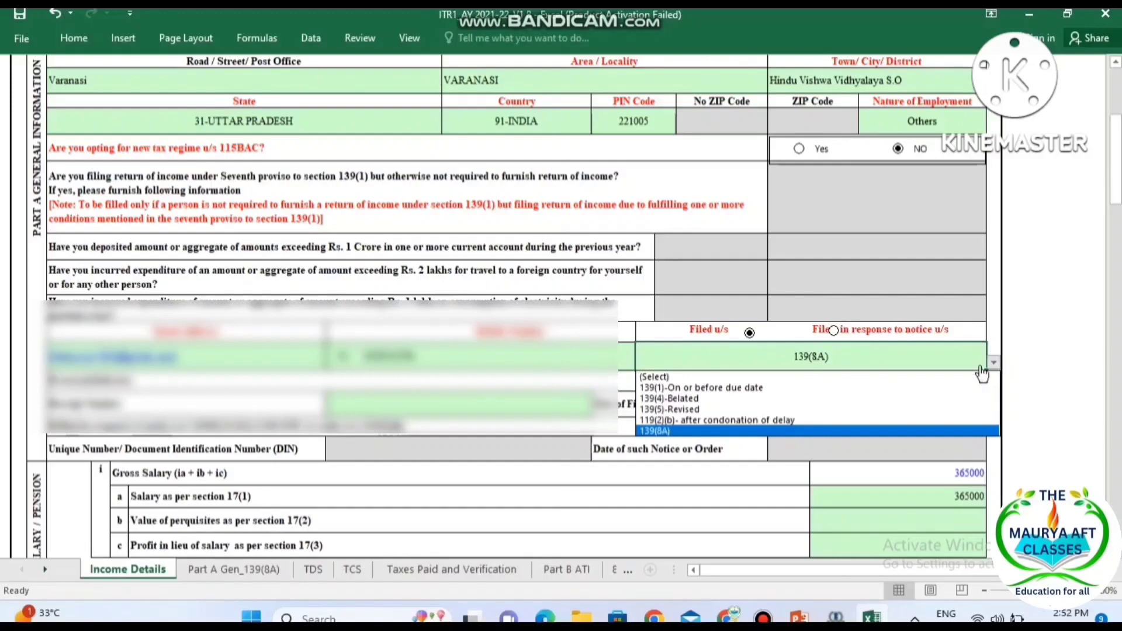
{"action": "left_click", "coordinate": [665, 433]}
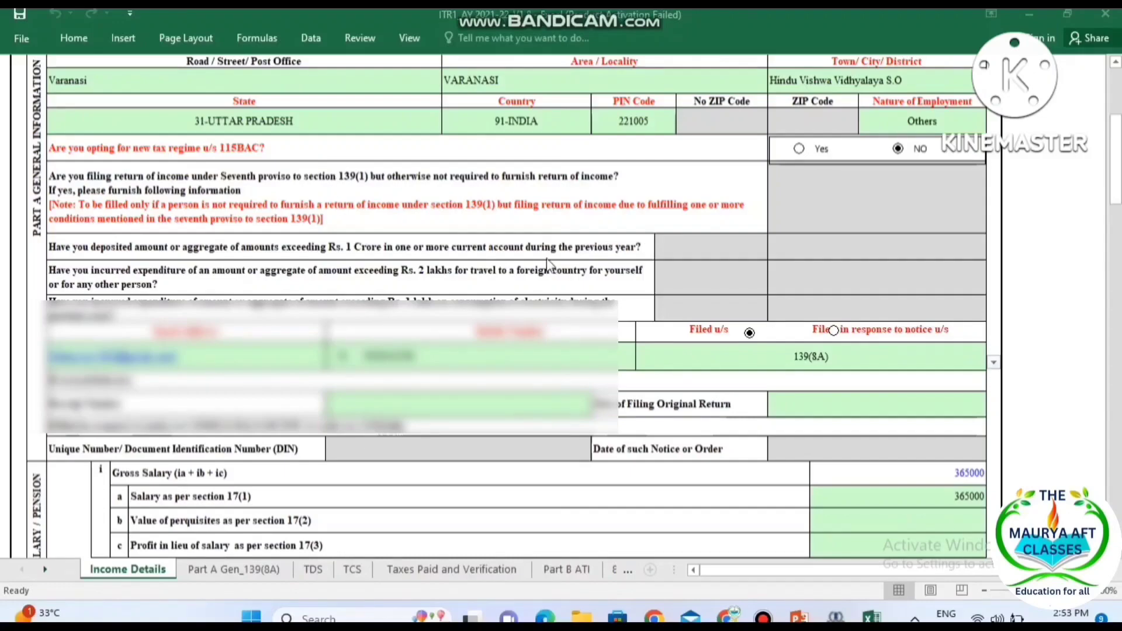
{"action": "left_click", "coordinate": [204, 576]}
Step: On the Part A Gen_139(8A) sheet, confirm the A8 eligibility answer stays Yes
{"action": "left_click", "coordinate": [203, 573]}
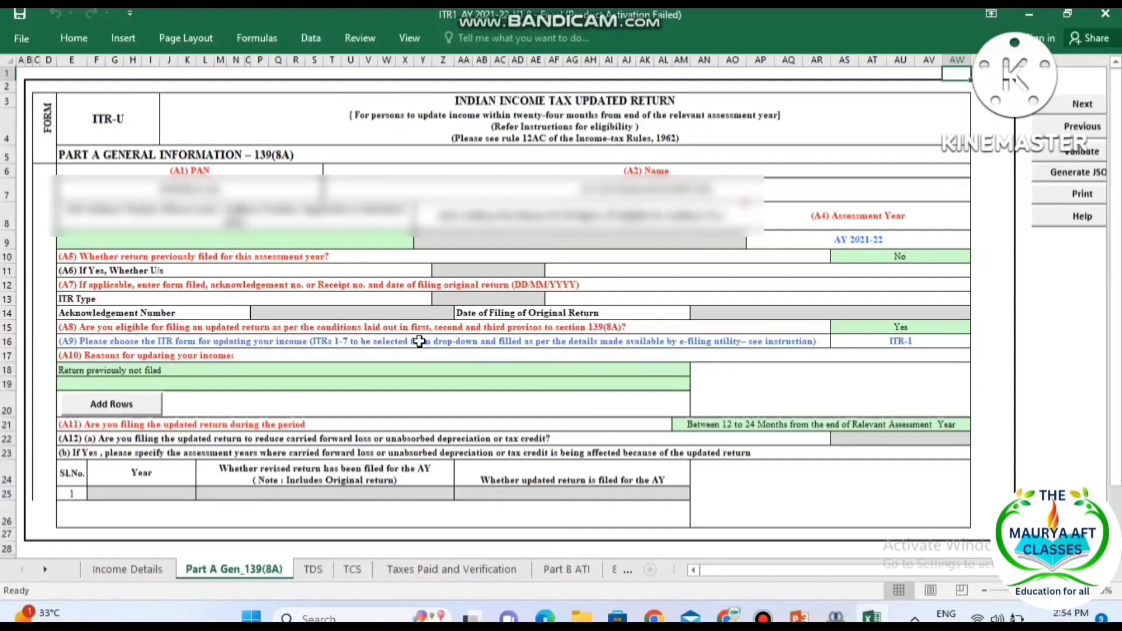
{"action": "left_click", "coordinate": [898, 328]}
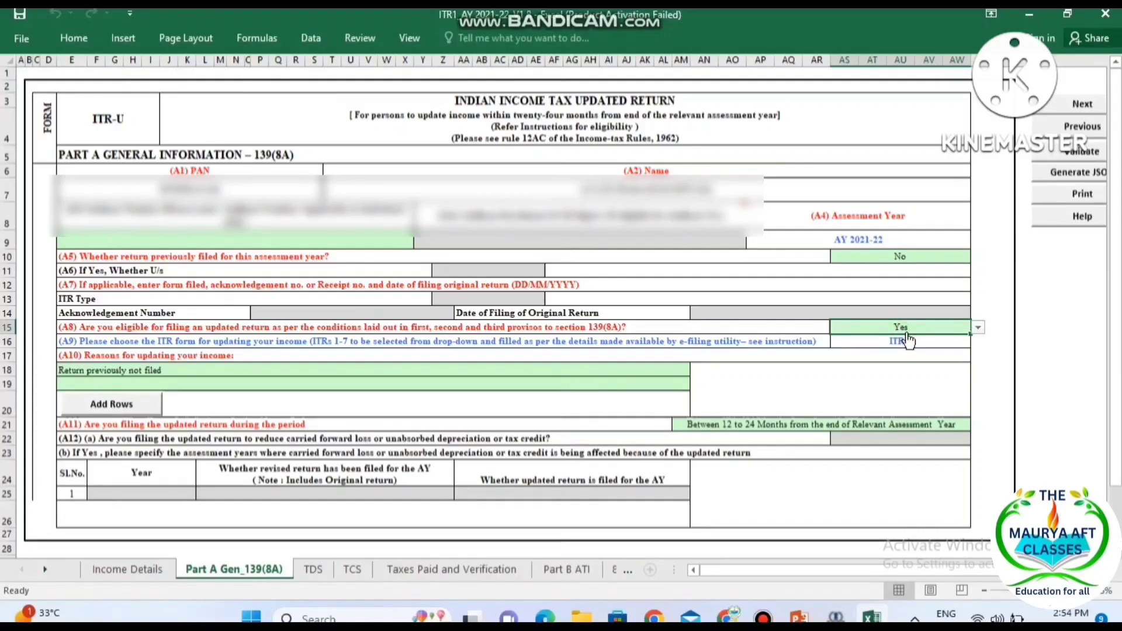
{"action": "left_click", "coordinate": [981, 331]}
{"action": "left_click", "coordinate": [981, 331]}
Step: Set the A10 reason for updating to 'Return previously not filed'
{"action": "left_click", "coordinate": [153, 372]}
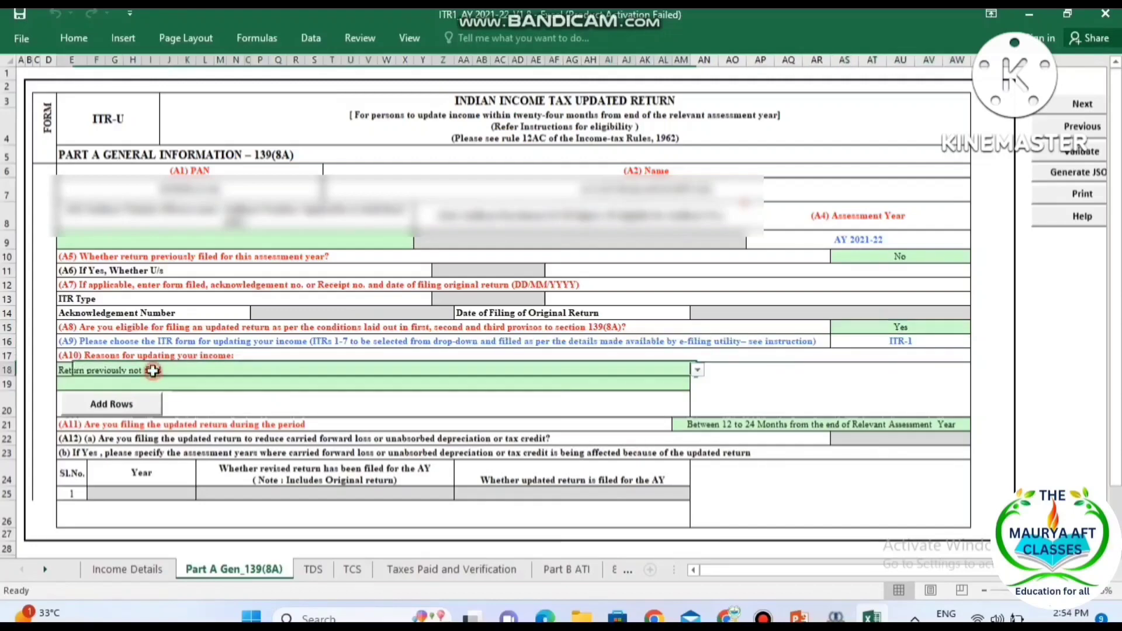
{"action": "left_click", "coordinate": [698, 371]}
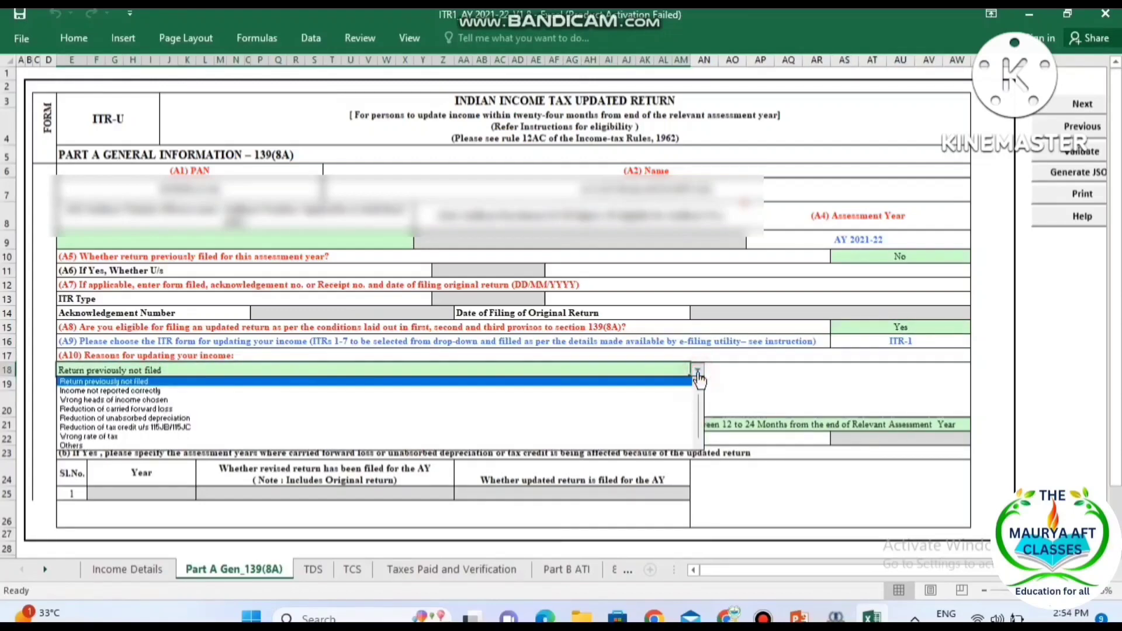
{"action": "left_click", "coordinate": [136, 384]}
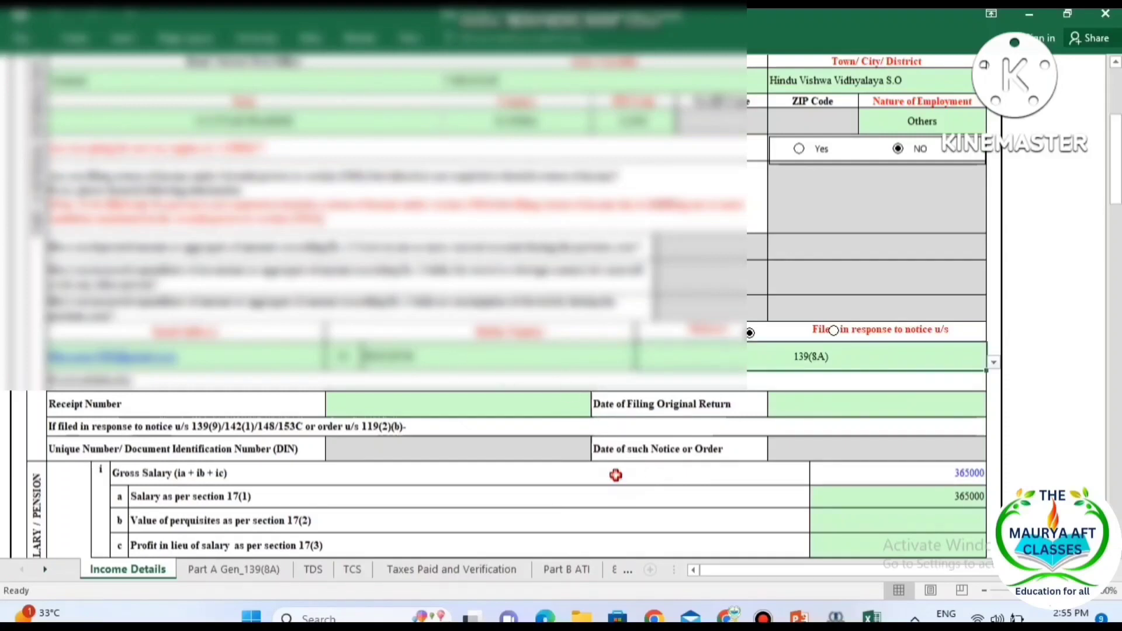
{"action": "scroll", "coordinate": [615, 472], "scroll_direction": "down", "scroll_amount": 5}
{"action": "scroll", "coordinate": [616, 475], "scroll_direction": "up", "scroll_amount": 2}
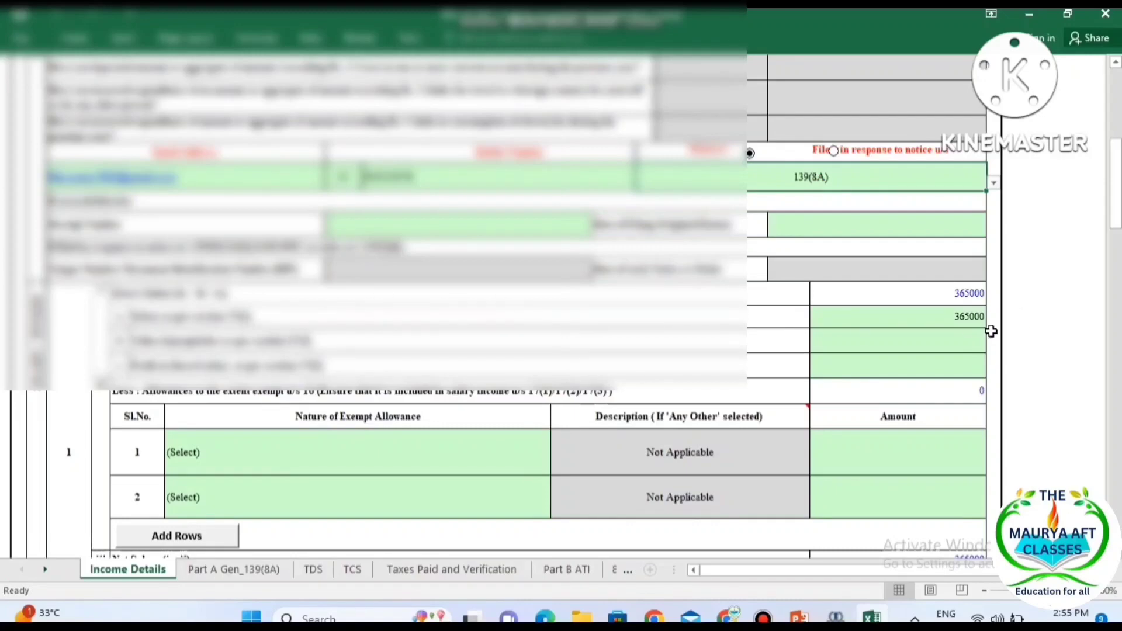
{"action": "scroll", "coordinate": [656, 392], "scroll_direction": "down", "scroll_amount": 2}
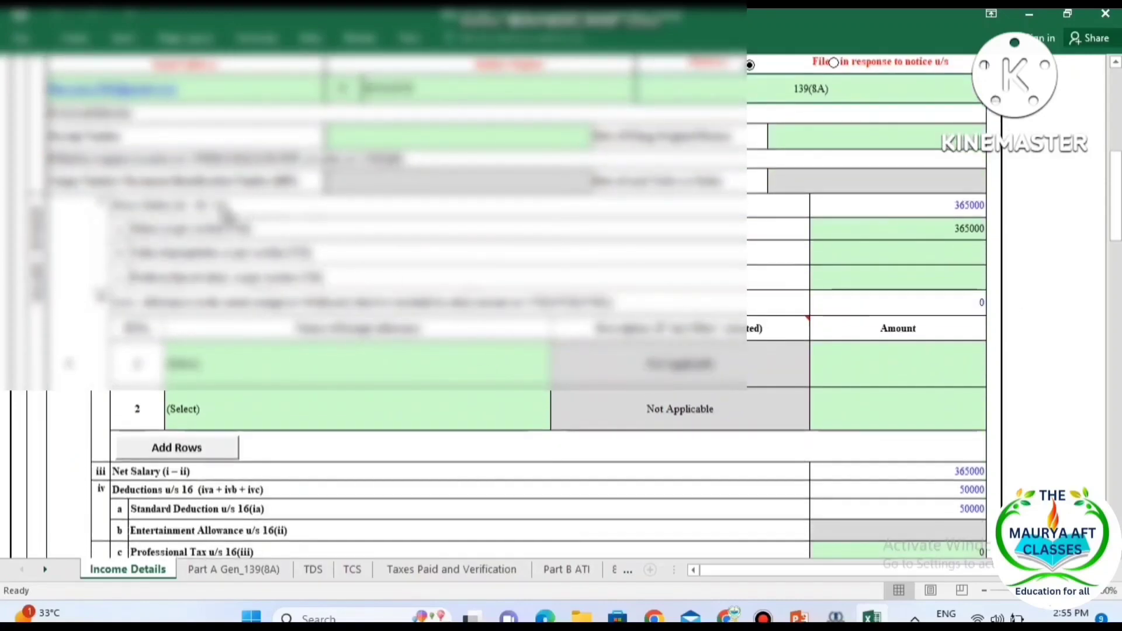
{"action": "double_click", "coordinate": [970, 228]}
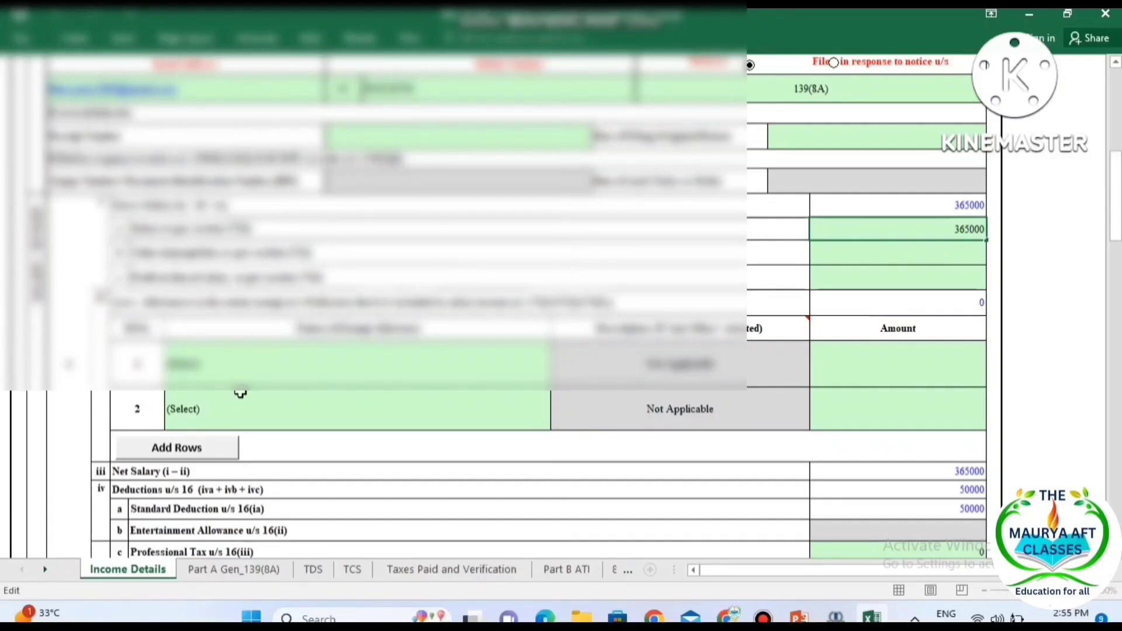
{"action": "left_click", "coordinate": [272, 369]}
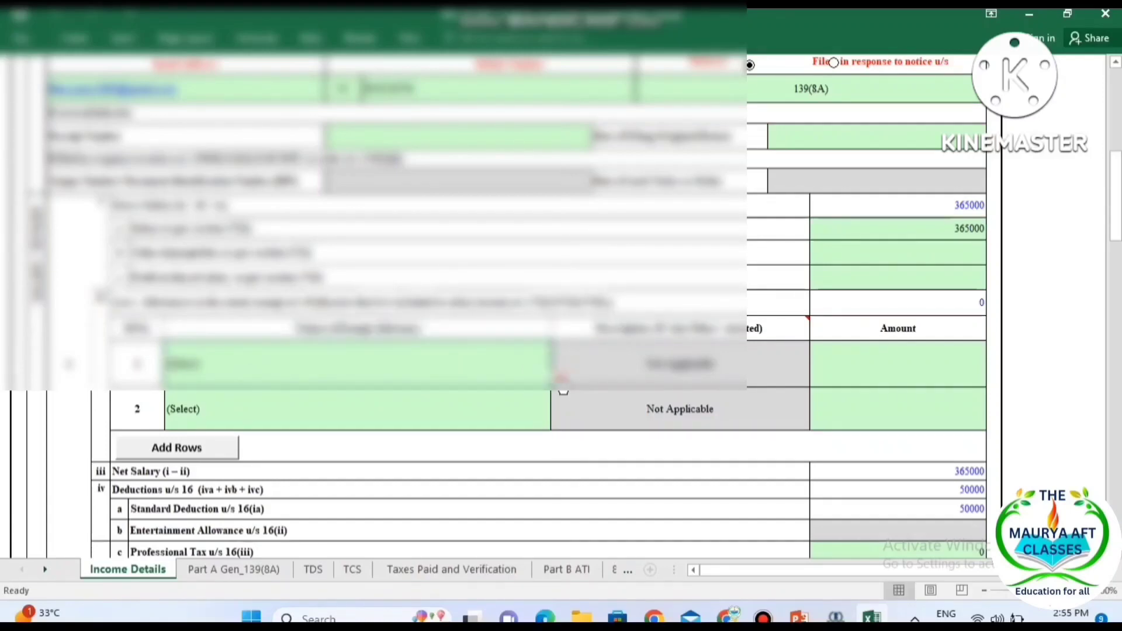
{"action": "left_click", "coordinate": [562, 390]}
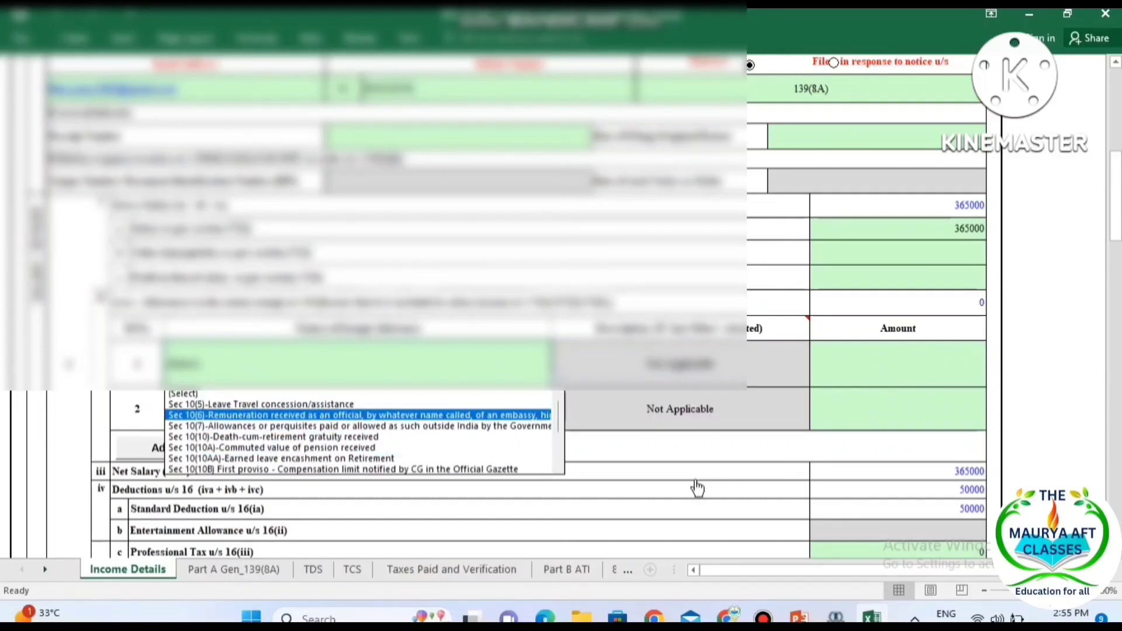
{"action": "left_click", "coordinate": [693, 455]}
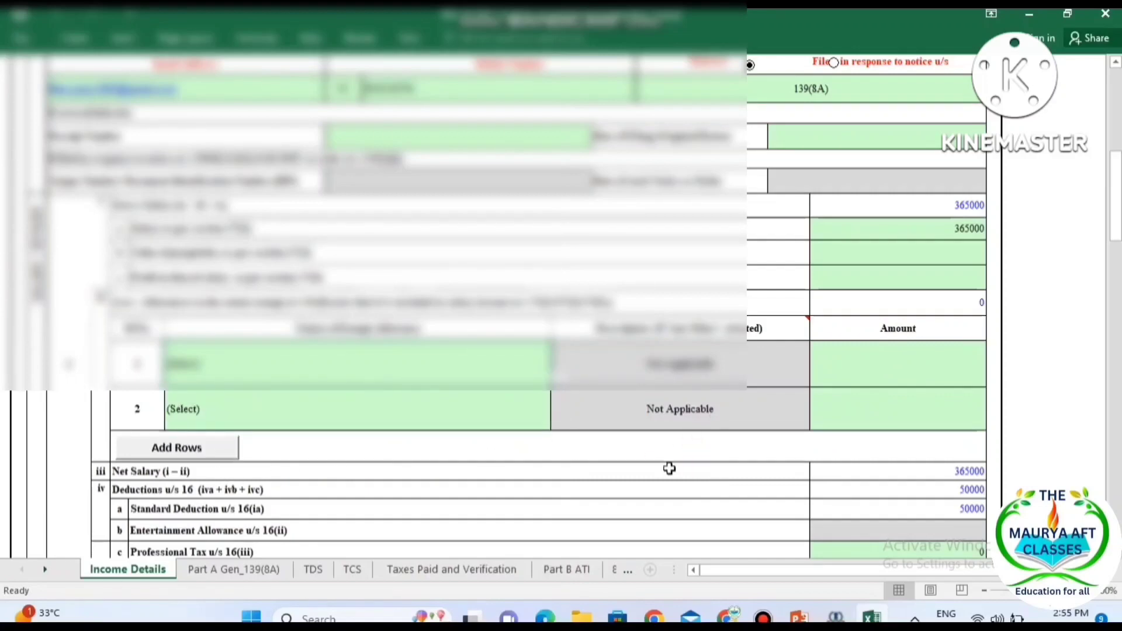
{"action": "left_click", "coordinate": [962, 471]}
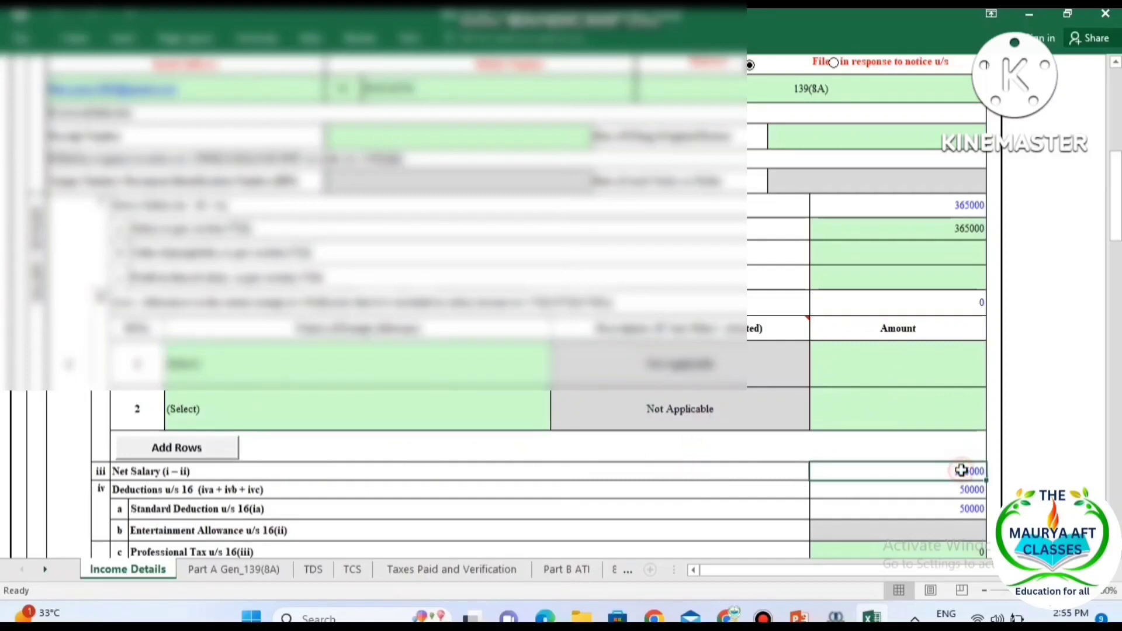
{"action": "left_click", "coordinate": [934, 491]}
Step: Set the Type of House Property to Let Out and check the 65000 gross rent
{"action": "scroll", "coordinate": [934, 491], "scroll_direction": "down", "scroll_amount": 3}
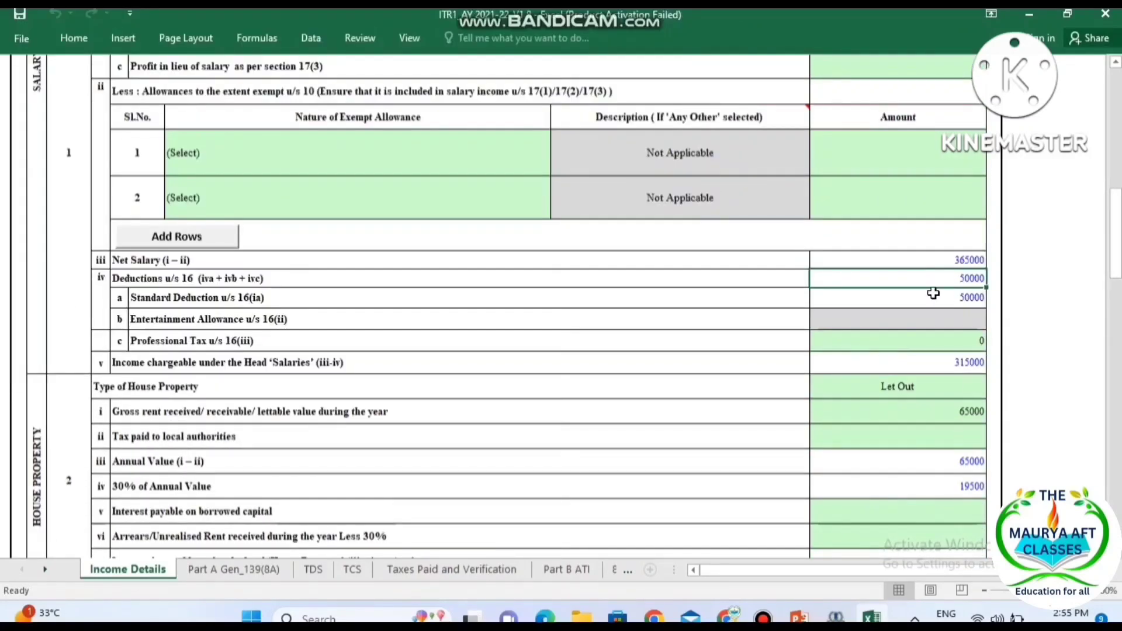
{"action": "left_click", "coordinate": [963, 366]}
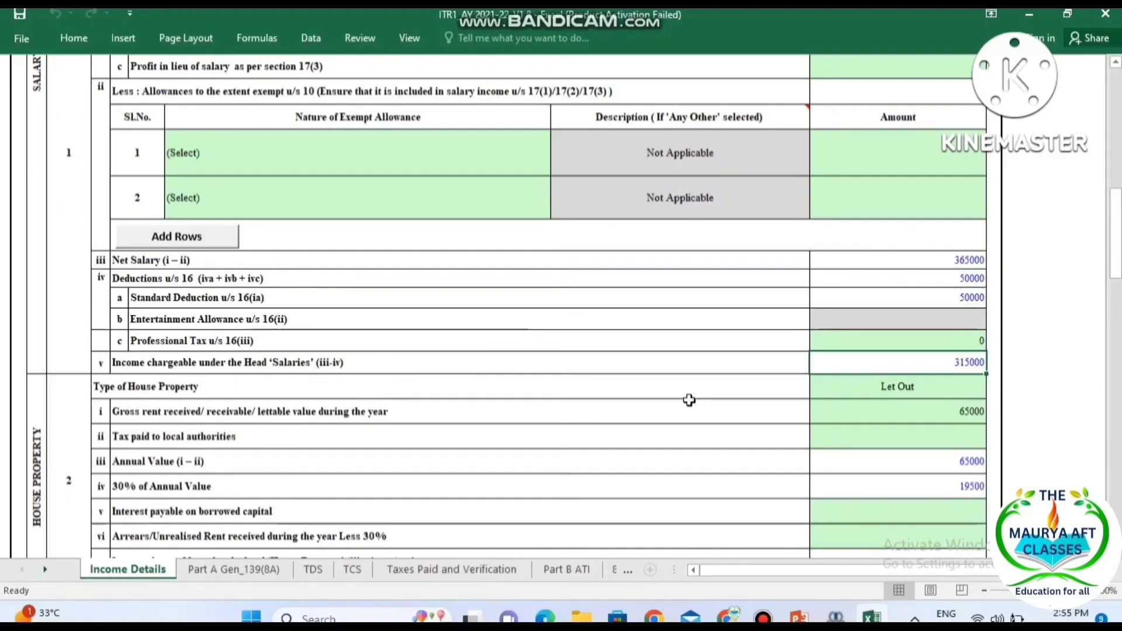
{"action": "left_click", "coordinate": [928, 390]}
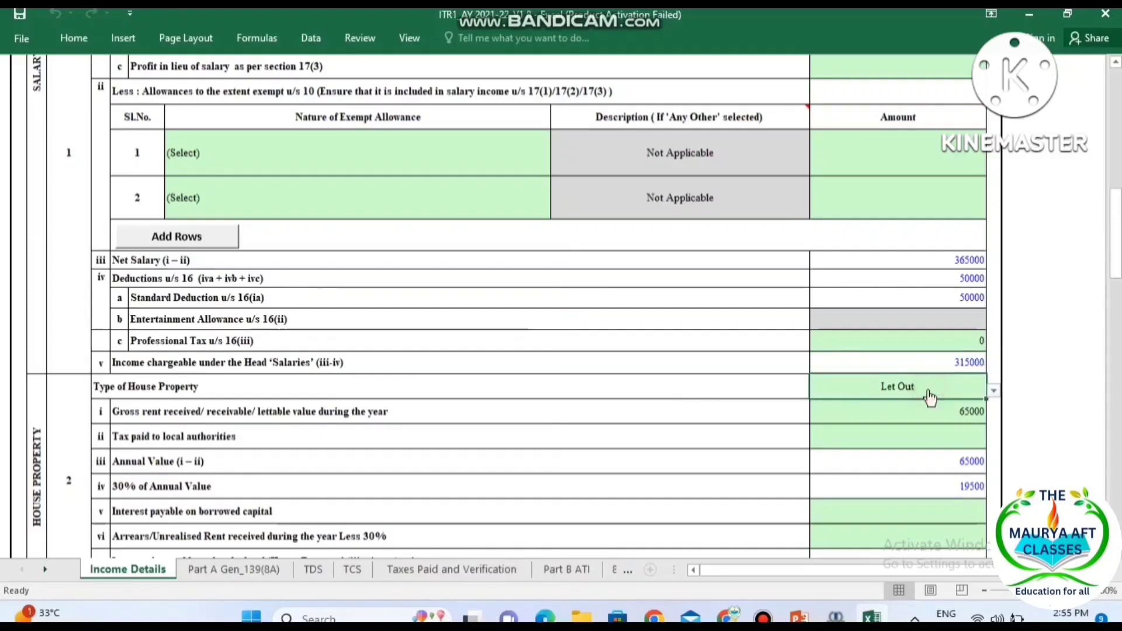
{"action": "left_click", "coordinate": [996, 394]}
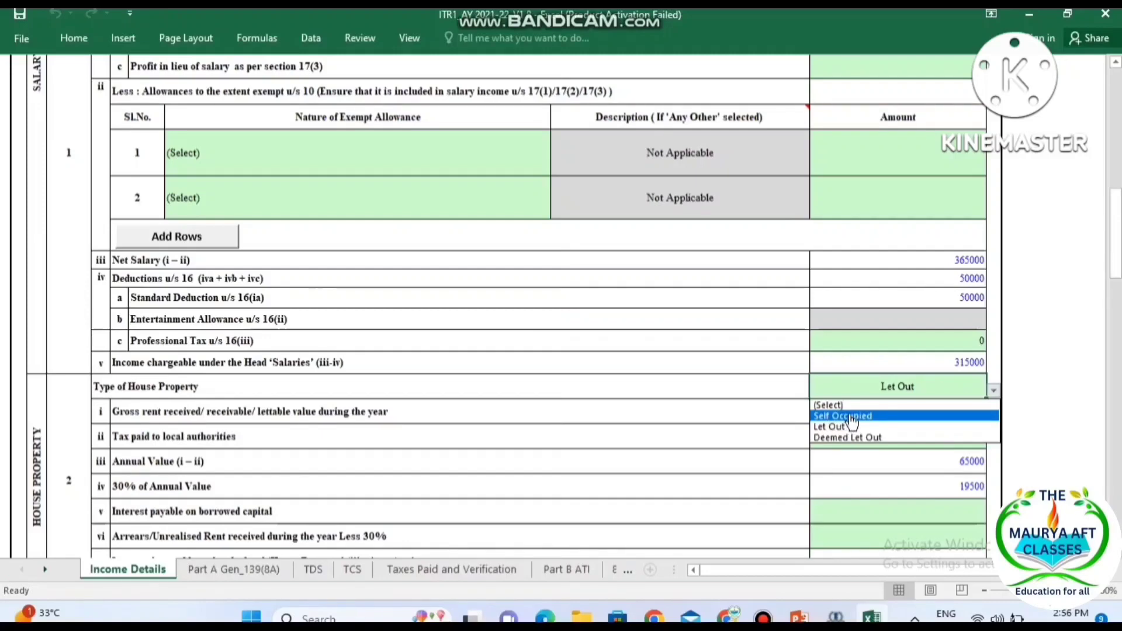
{"action": "left_click", "coordinate": [815, 430]}
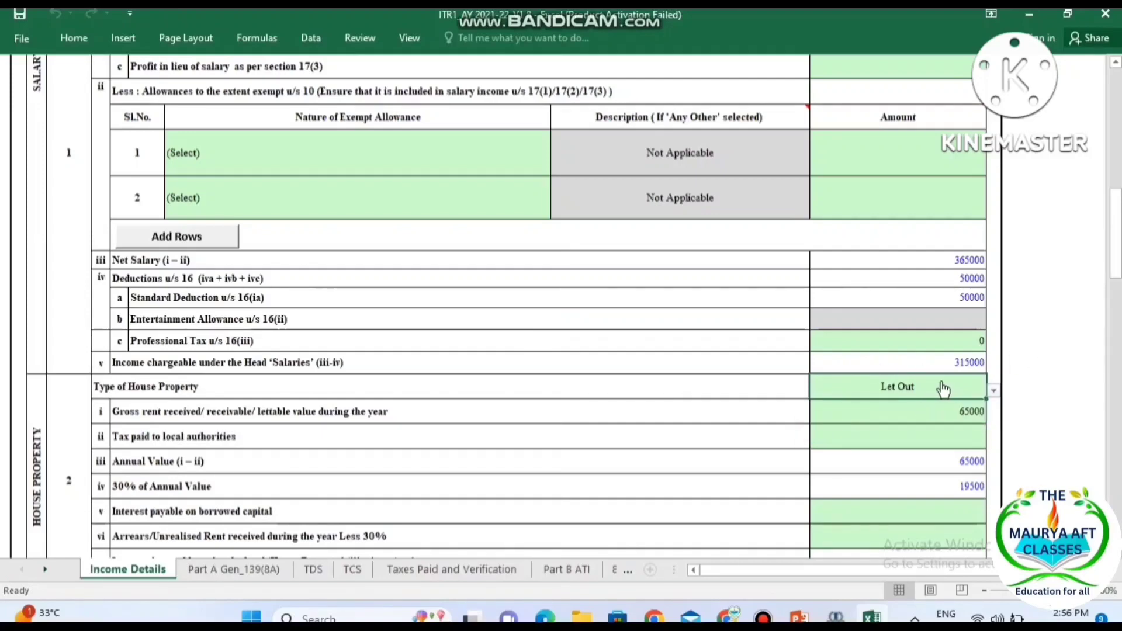
{"action": "left_click", "coordinate": [962, 408]}
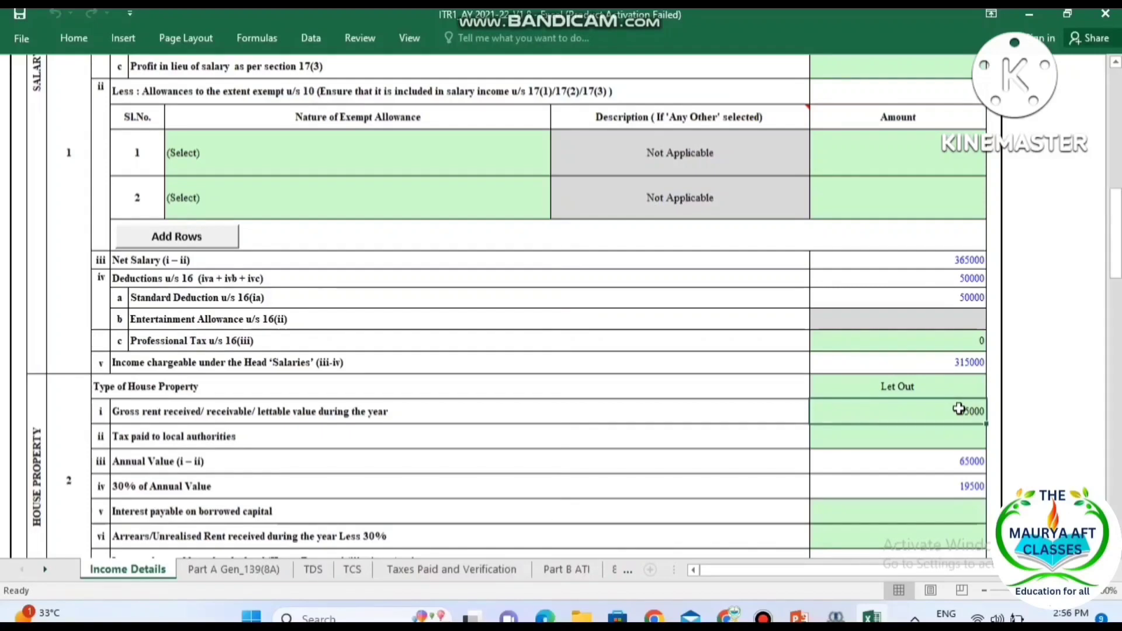
{"action": "scroll", "coordinate": [959, 408], "scroll_direction": "down", "scroll_amount": 2}
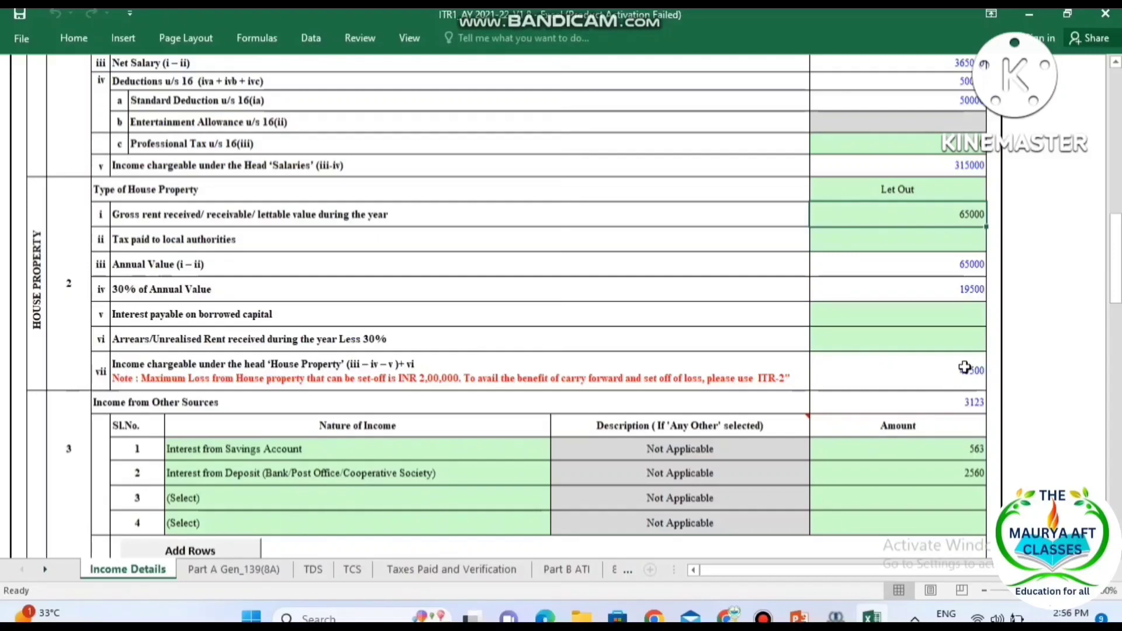
{"action": "scroll", "coordinate": [964, 368], "scroll_direction": "down", "scroll_amount": 1}
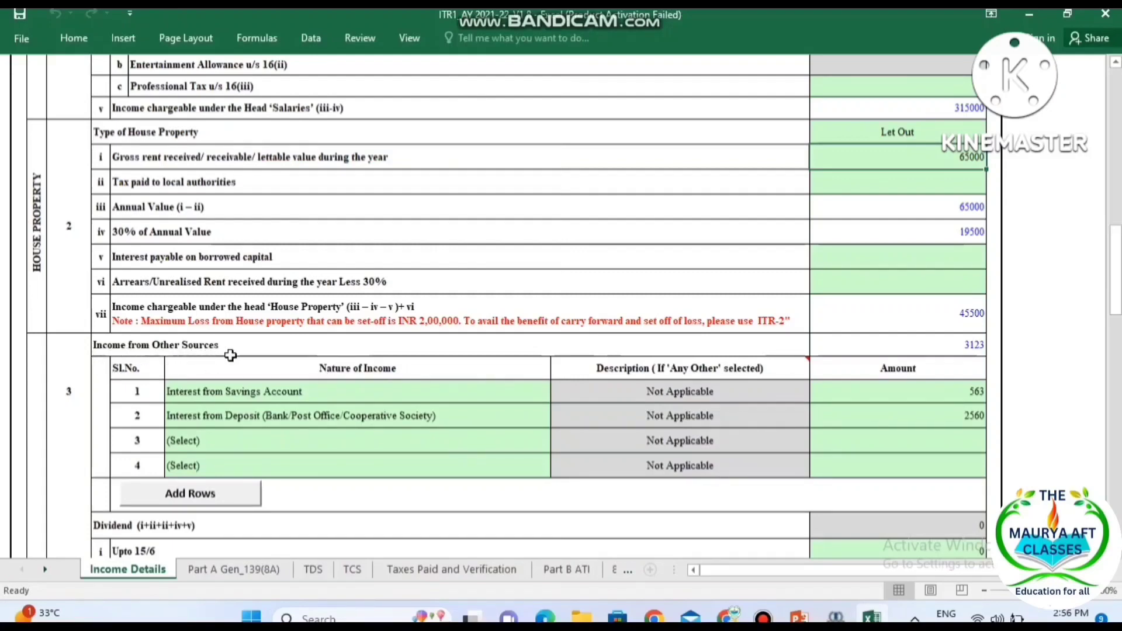
{"action": "left_click", "coordinate": [286, 390]}
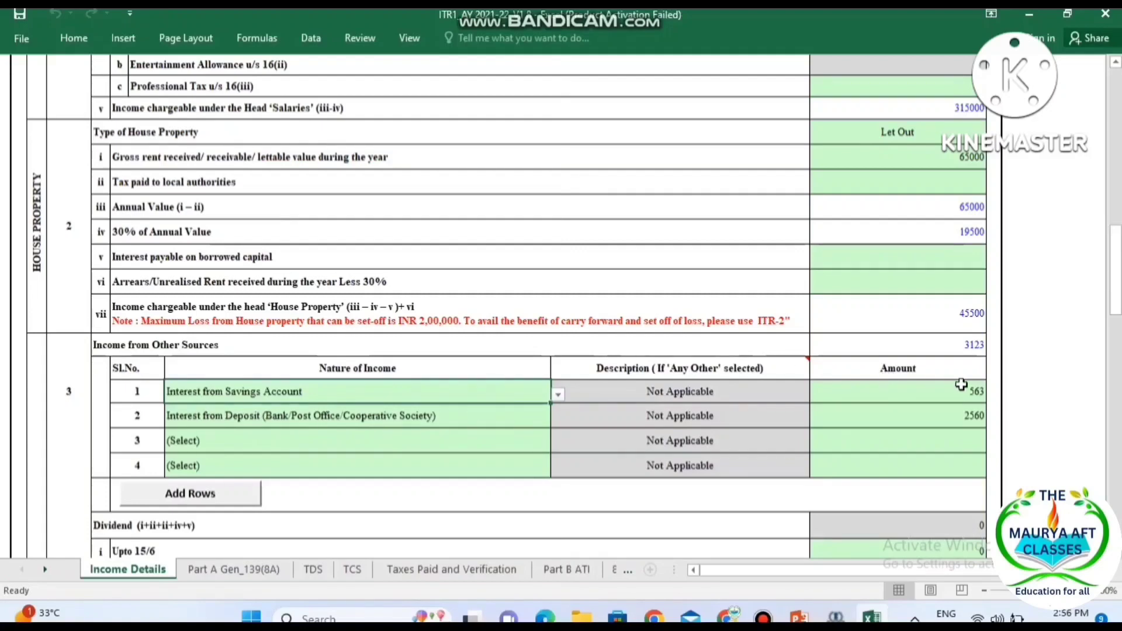
{"action": "key", "text": "Down"}
{"action": "key", "text": "Down"}
{"action": "key", "text": "Down"}
{"action": "key", "text": "Down"}
{"action": "key", "text": "Down"}
{"action": "key", "text": "Down"}
{"action": "key", "text": "Down"}
{"action": "key", "text": "Down"}
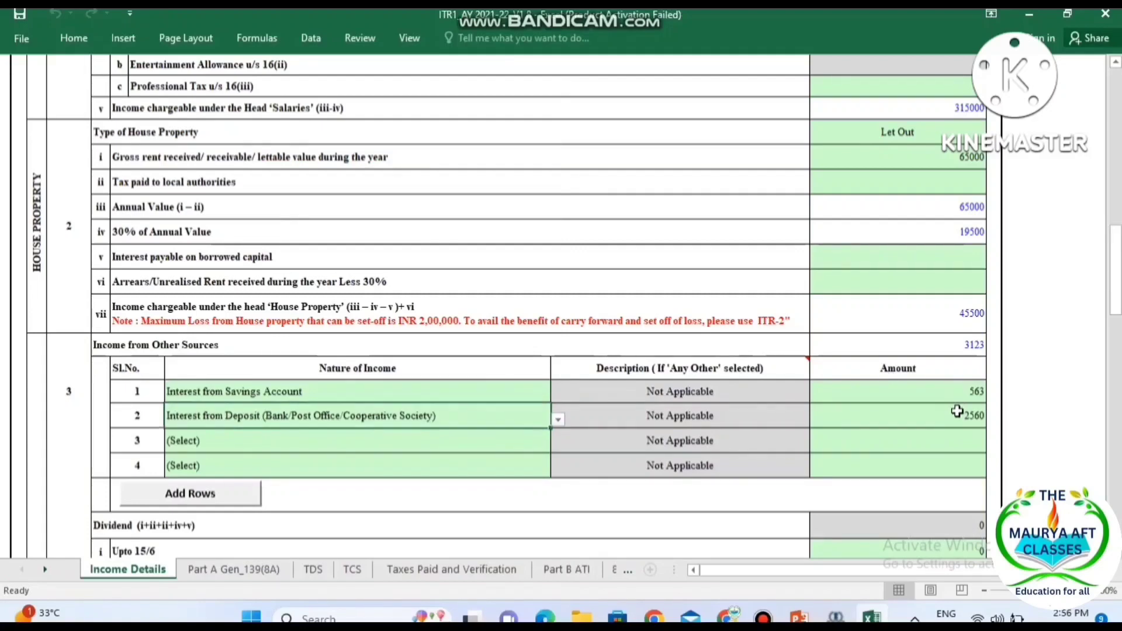
{"action": "key", "text": "Down"}
{"action": "key", "text": "Down"}
{"action": "key", "text": "Down"}
{"action": "key", "text": "Down"}
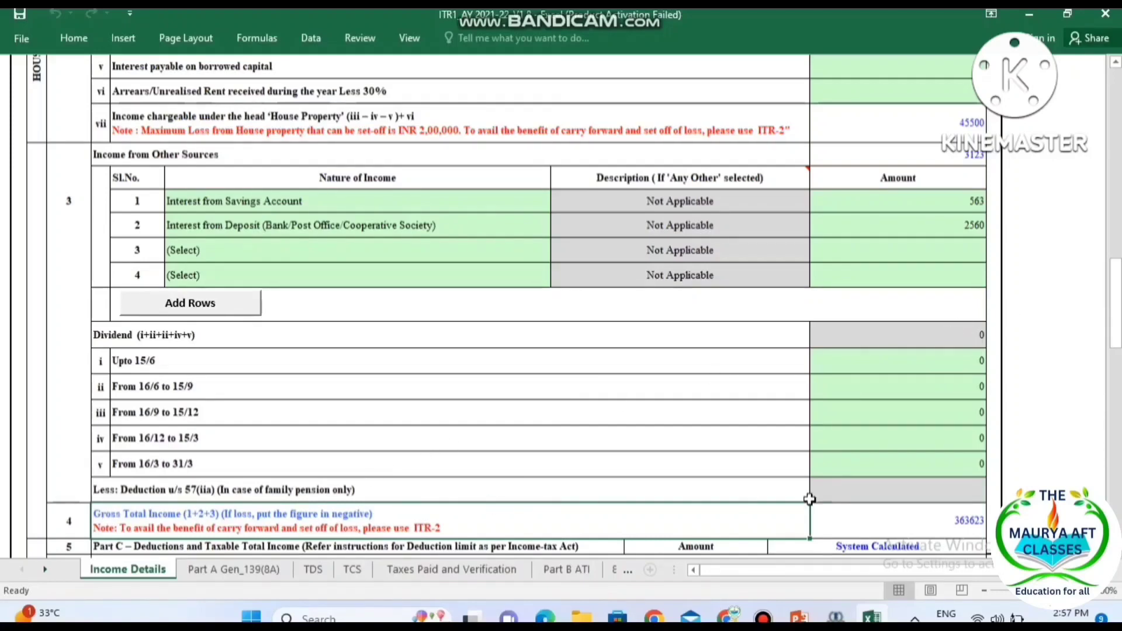
{"action": "scroll", "coordinate": [948, 520], "scroll_direction": "down", "scroll_amount": 2}
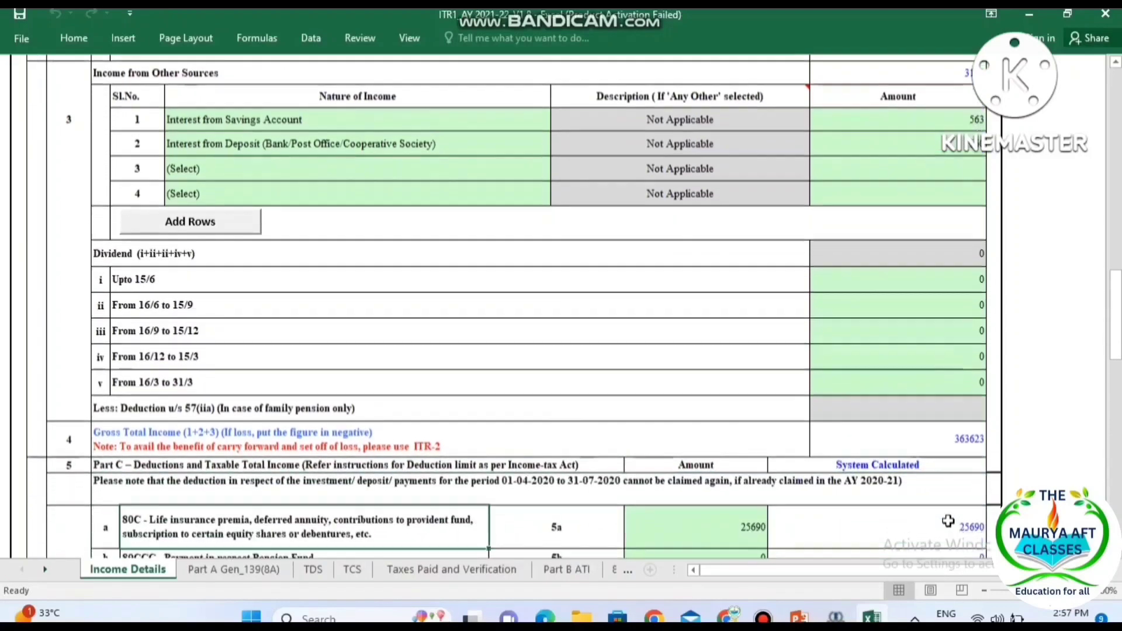
{"action": "key", "text": "Up"}
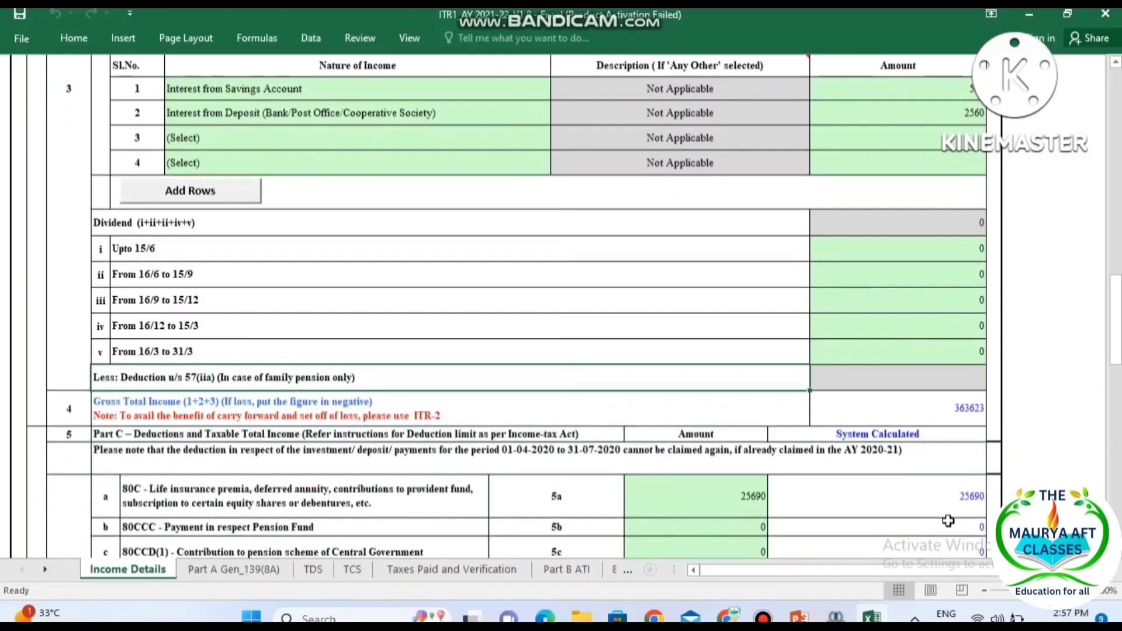
{"action": "key", "text": "Down"}
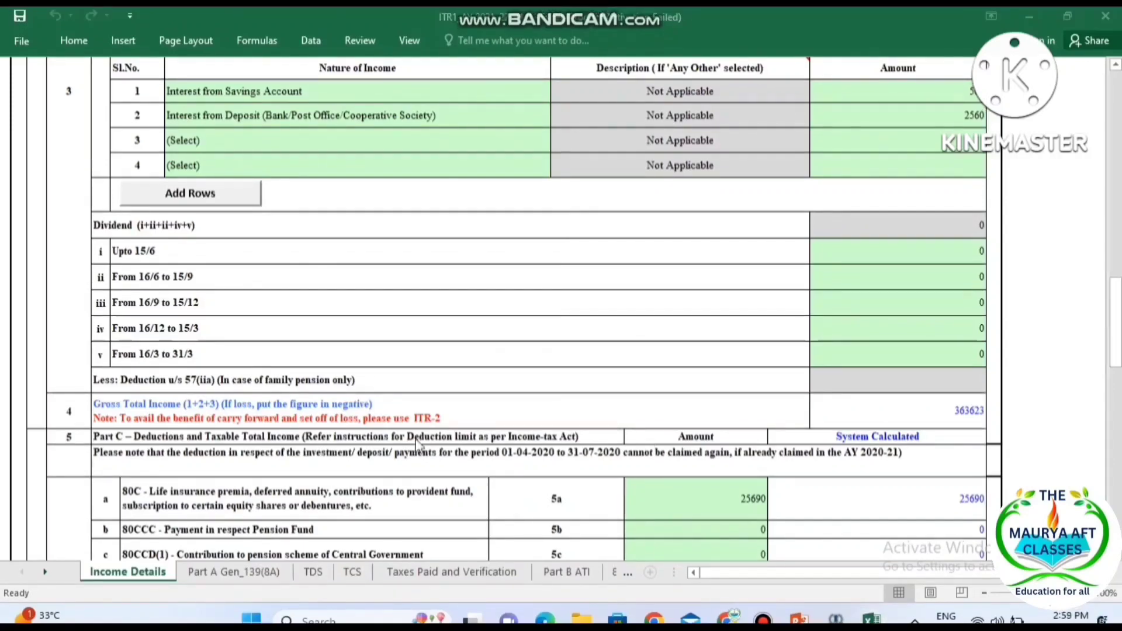
{"action": "double_click", "coordinate": [518, 386]}
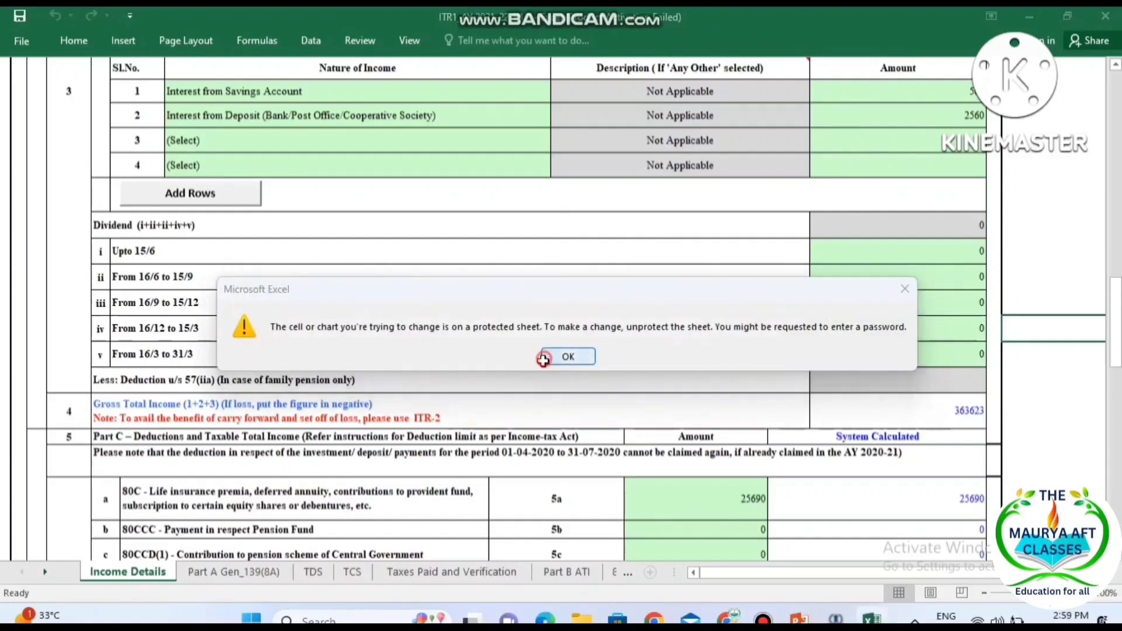
{"action": "key", "text": "Return"}
{"action": "scroll", "coordinate": [295, 423], "scroll_direction": "right", "scroll_amount": 3}
{"action": "scroll", "coordinate": [573, 484], "scroll_direction": "down", "scroll_amount": 3}
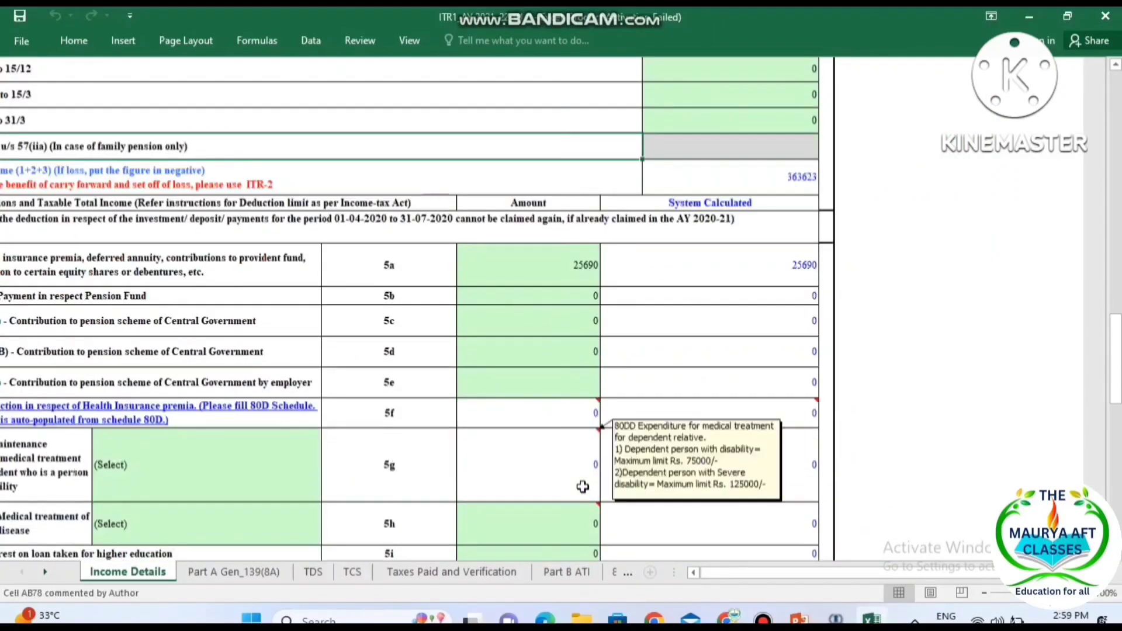
{"action": "scroll", "coordinate": [583, 487], "scroll_direction": "left", "scroll_amount": 3}
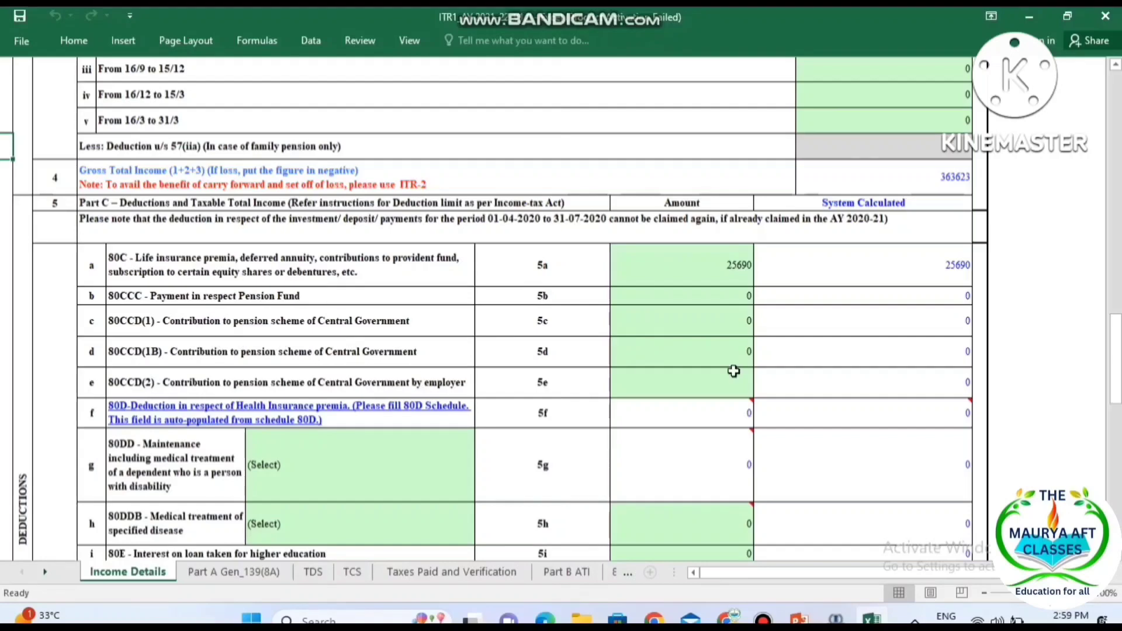
{"action": "scroll", "coordinate": [808, 343], "scroll_direction": "down", "scroll_amount": 2}
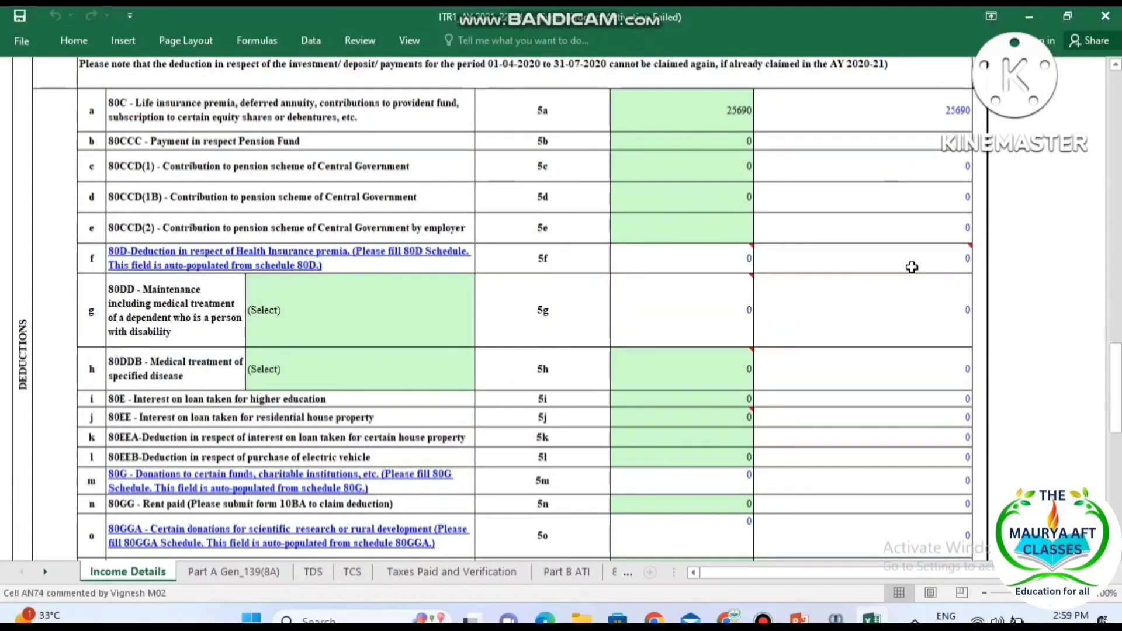
{"action": "mouse_move", "coordinate": [913, 268]}
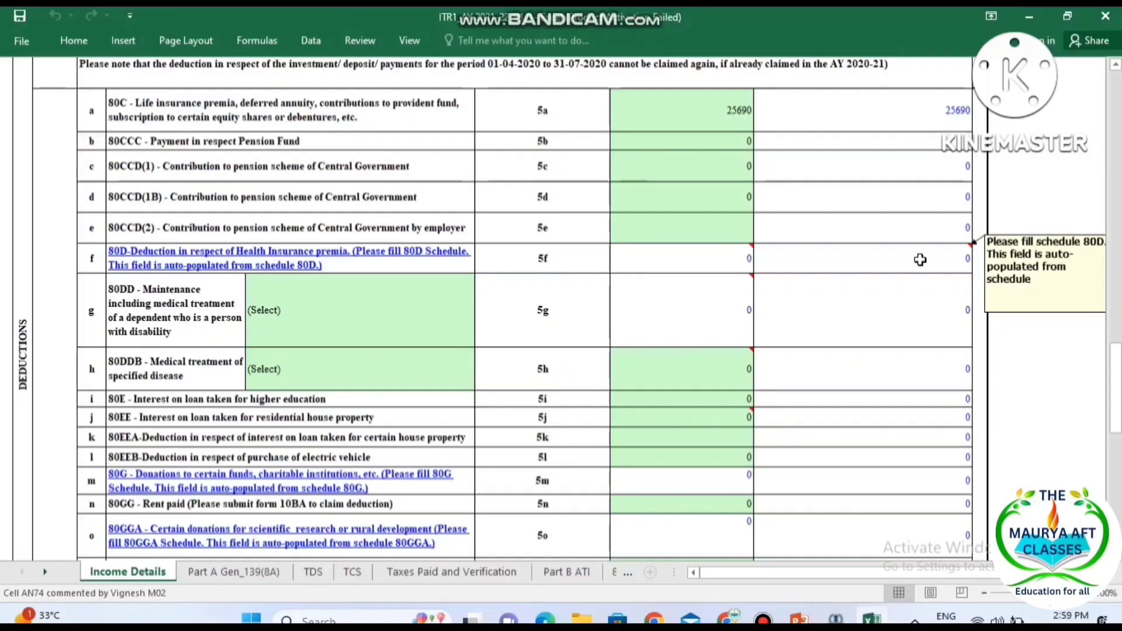
{"action": "scroll", "coordinate": [921, 259], "scroll_direction": "down", "scroll_amount": 2}
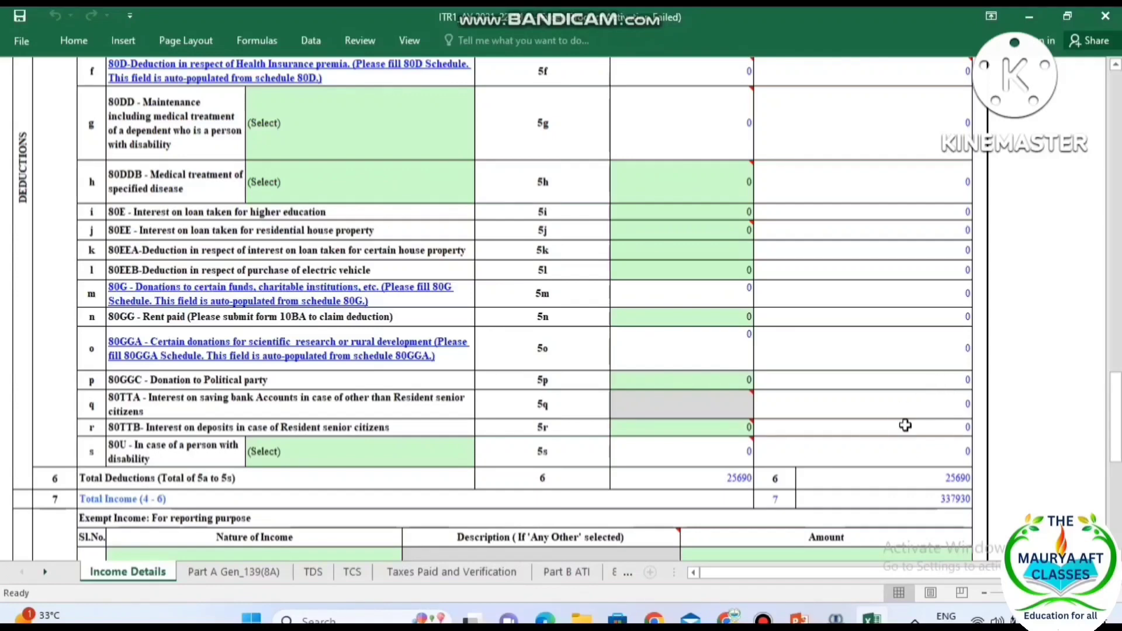
Step: Scroll through the Income Details tax computation rows and back up
{"action": "scroll", "coordinate": [903, 425], "scroll_direction": "down", "scroll_amount": 1}
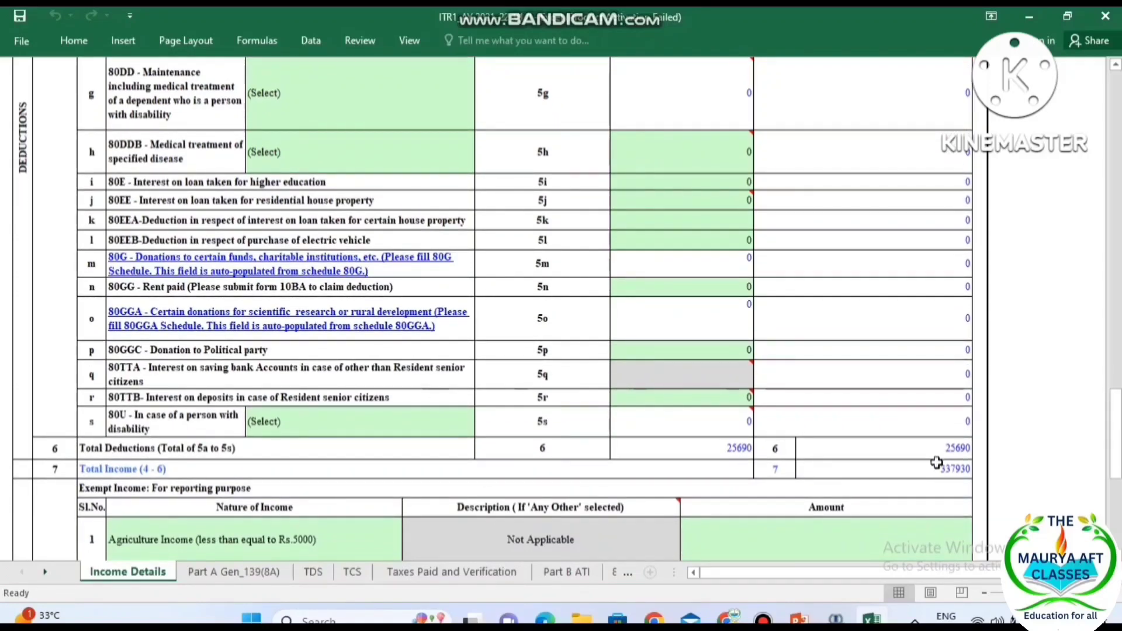
{"action": "scroll", "coordinate": [918, 456], "scroll_direction": "down", "scroll_amount": 1}
{"action": "scroll", "coordinate": [911, 455], "scroll_direction": "down", "scroll_amount": 1}
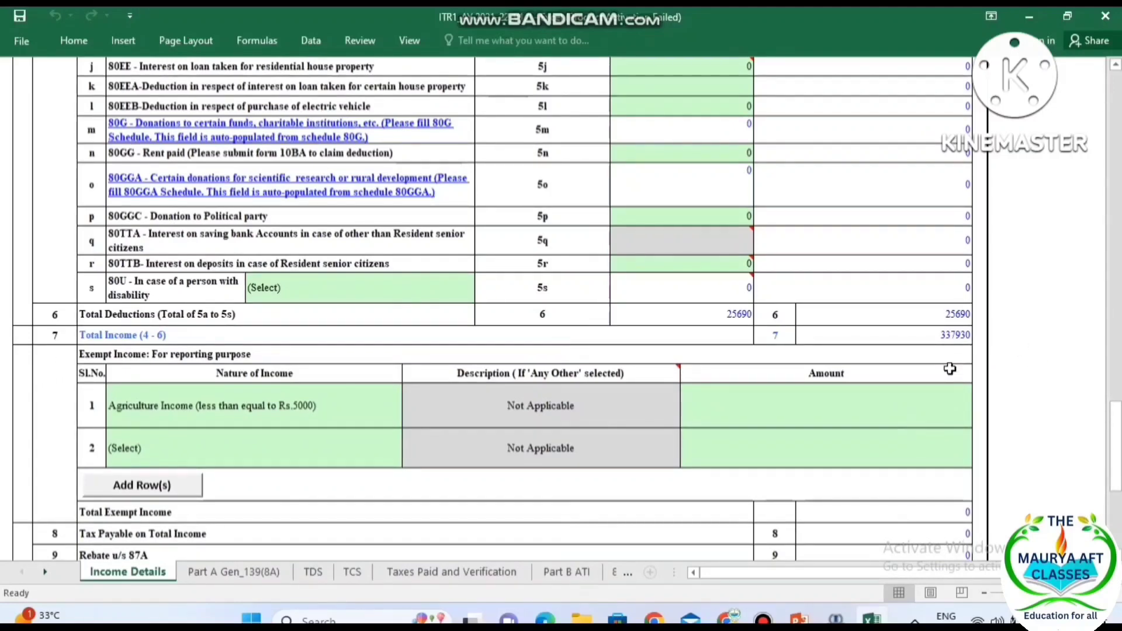
{"action": "scroll", "coordinate": [950, 368], "scroll_direction": "down", "scroll_amount": 2}
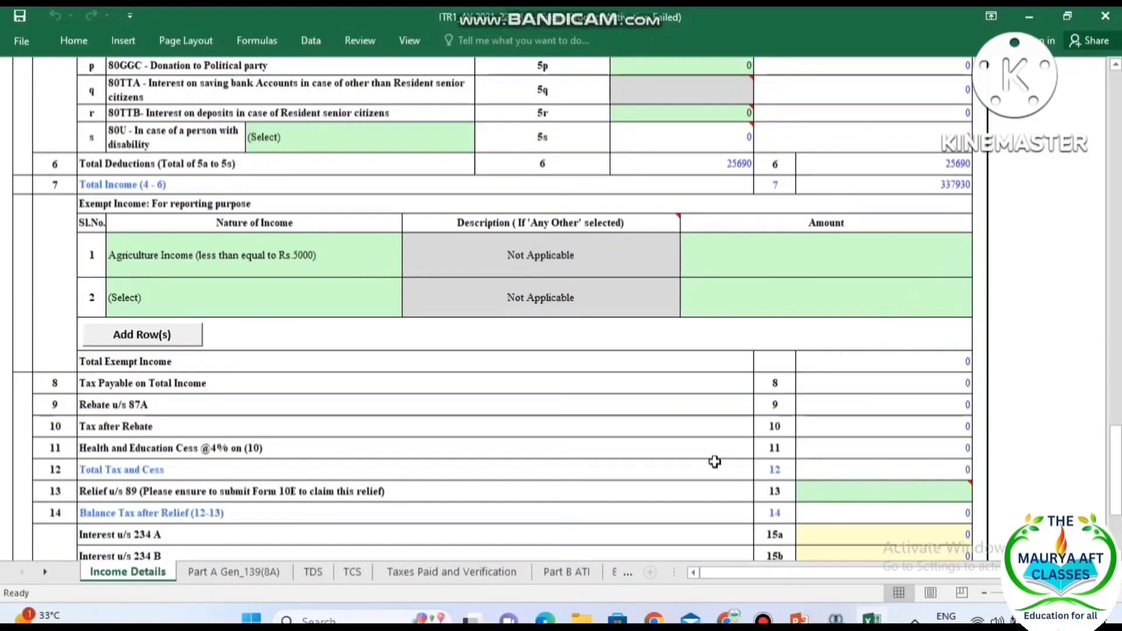
{"action": "scroll", "coordinate": [715, 462], "scroll_direction": "up", "scroll_amount": 20}
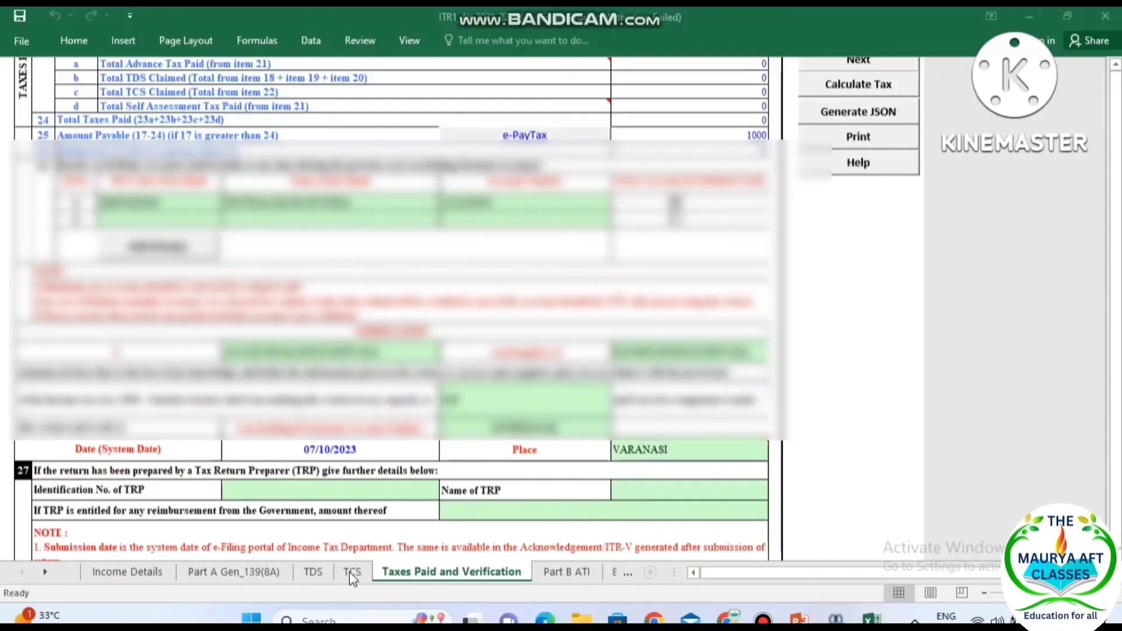
{"action": "left_click", "coordinate": [314, 572]}
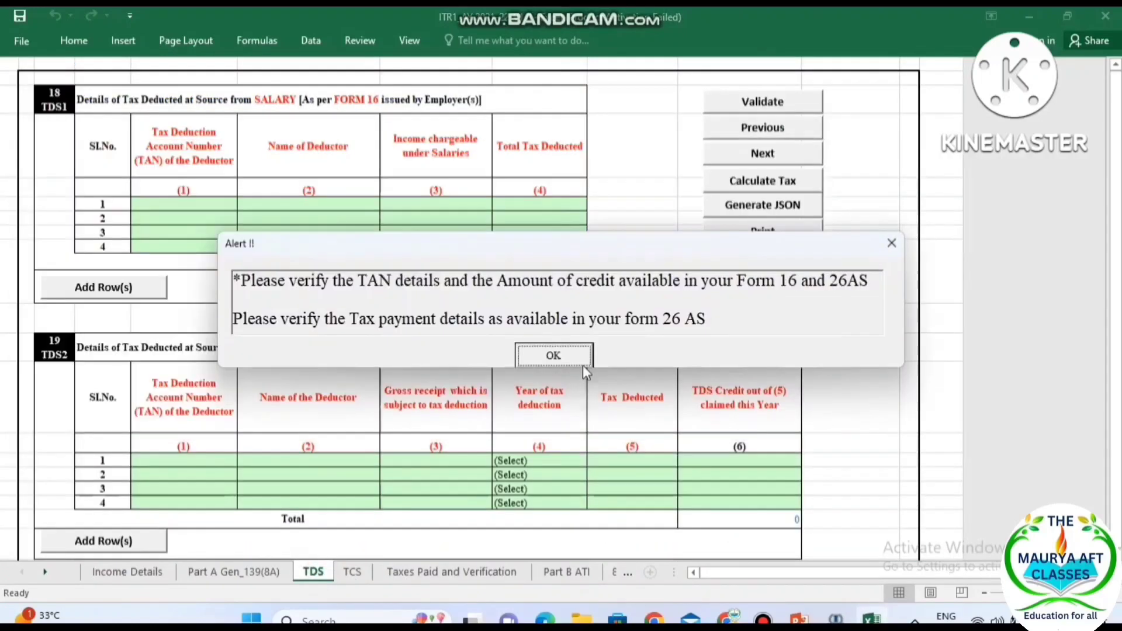
{"action": "left_click", "coordinate": [562, 358]}
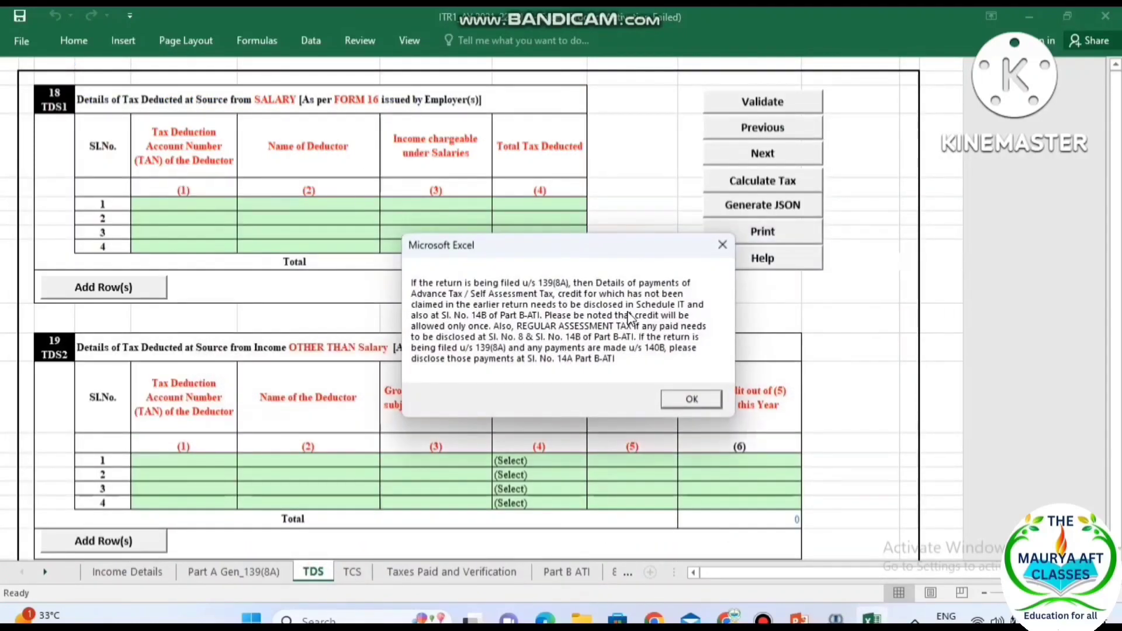
{"action": "left_click", "coordinate": [678, 402]}
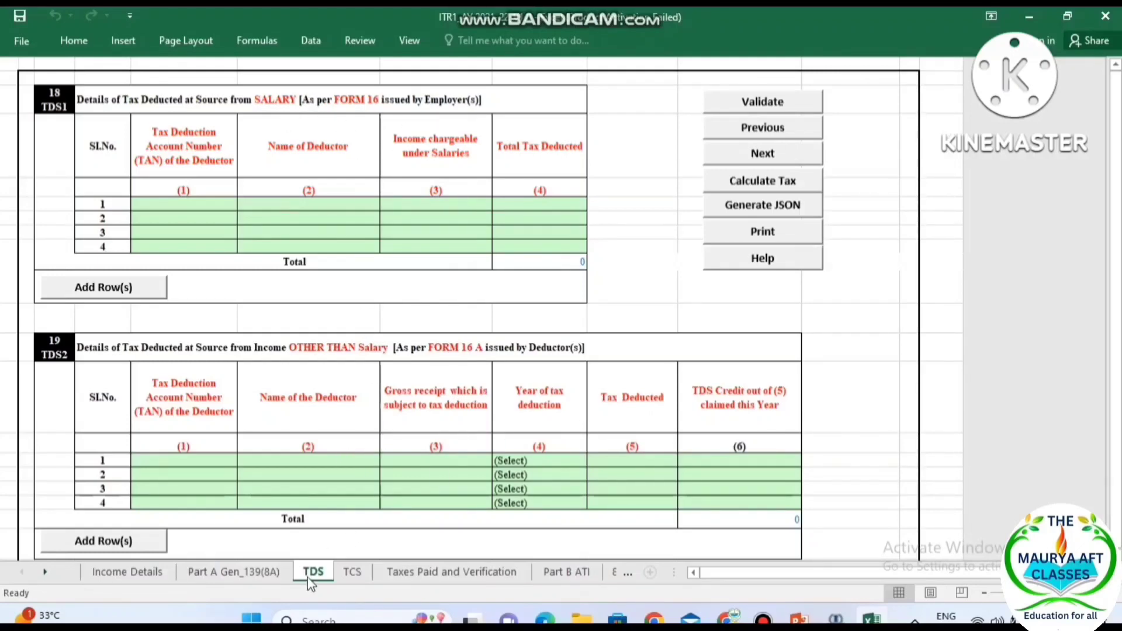
{"action": "left_click", "coordinate": [353, 573]}
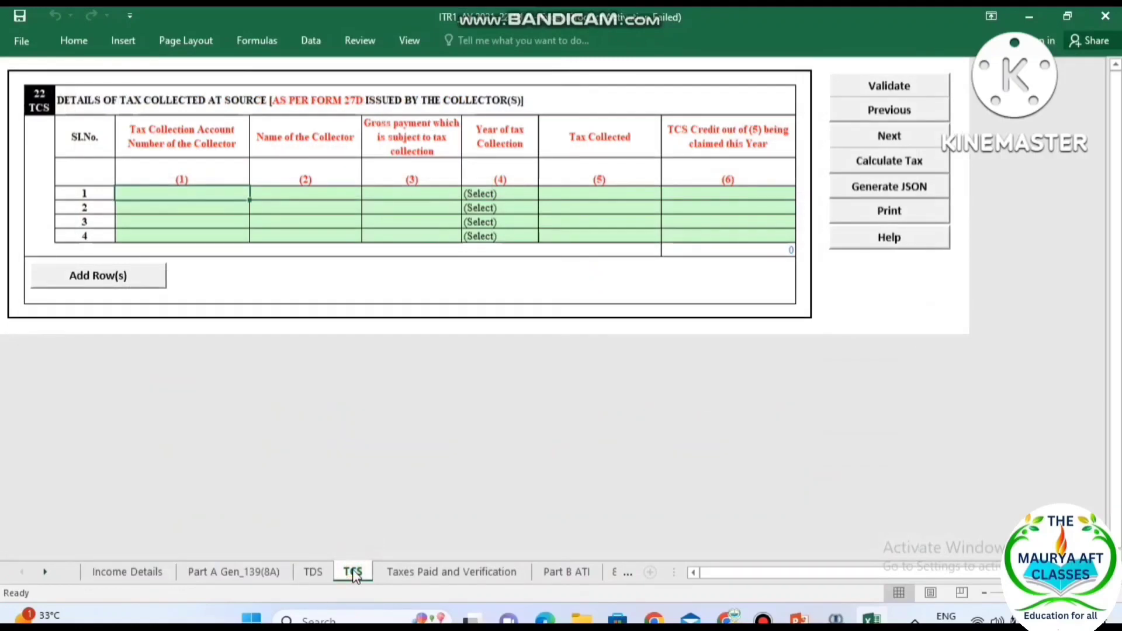
{"action": "left_click", "coordinate": [419, 573]}
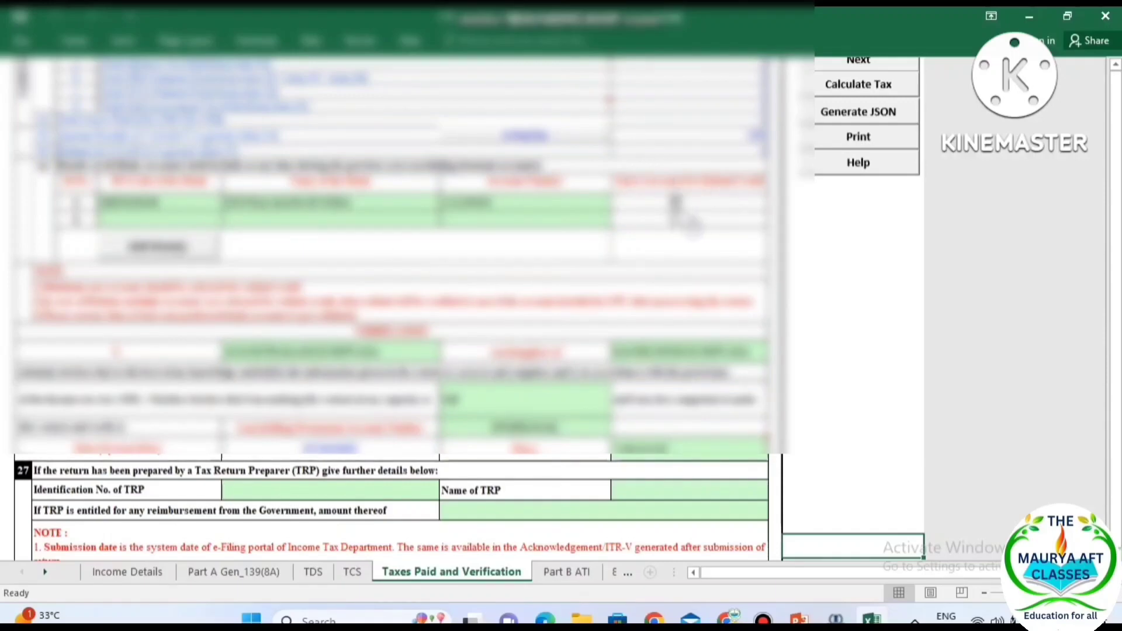
Step: Calculate tax and review Income Details: 1896 rebated under 87A, 1000 fee under 234F
{"action": "mouse_move", "coordinate": [661, 445]}
{"action": "scroll", "coordinate": [1112, 69], "scroll_direction": "up", "scroll_amount": 3}
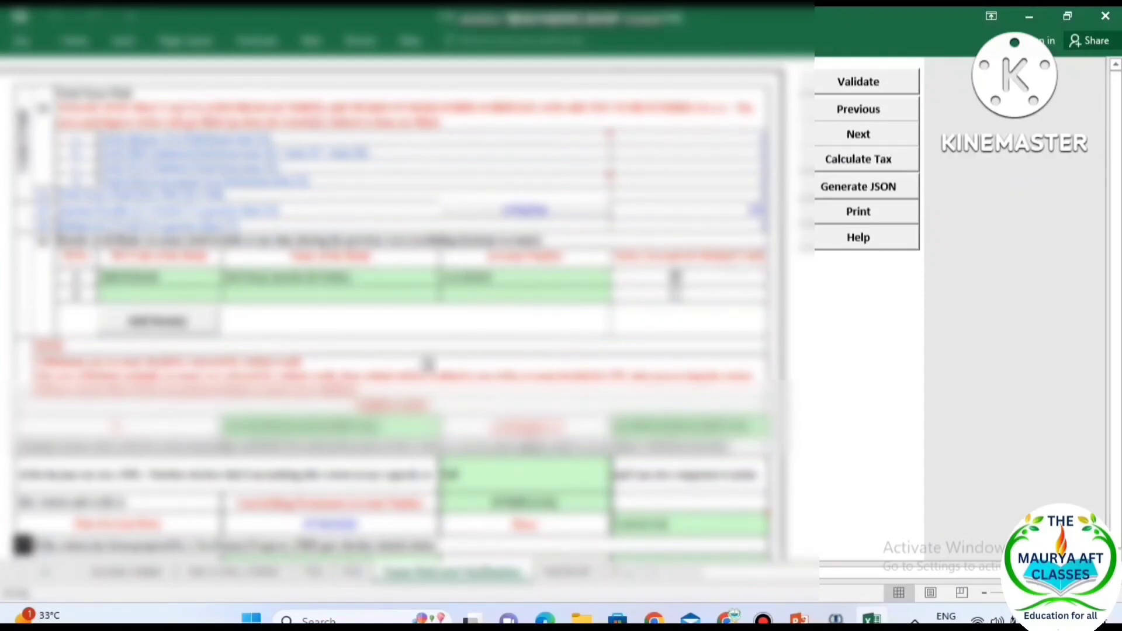
{"action": "left_click", "coordinate": [136, 575]}
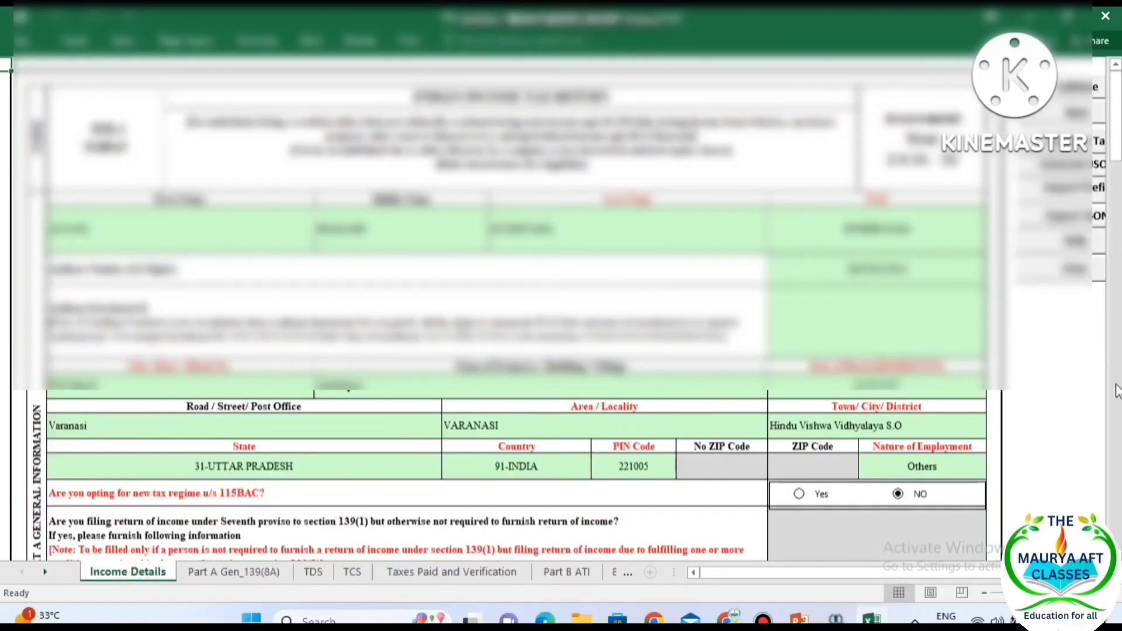
{"action": "left_click_drag", "start_coordinate": [1117, 390], "coordinate": [1115, 475]}
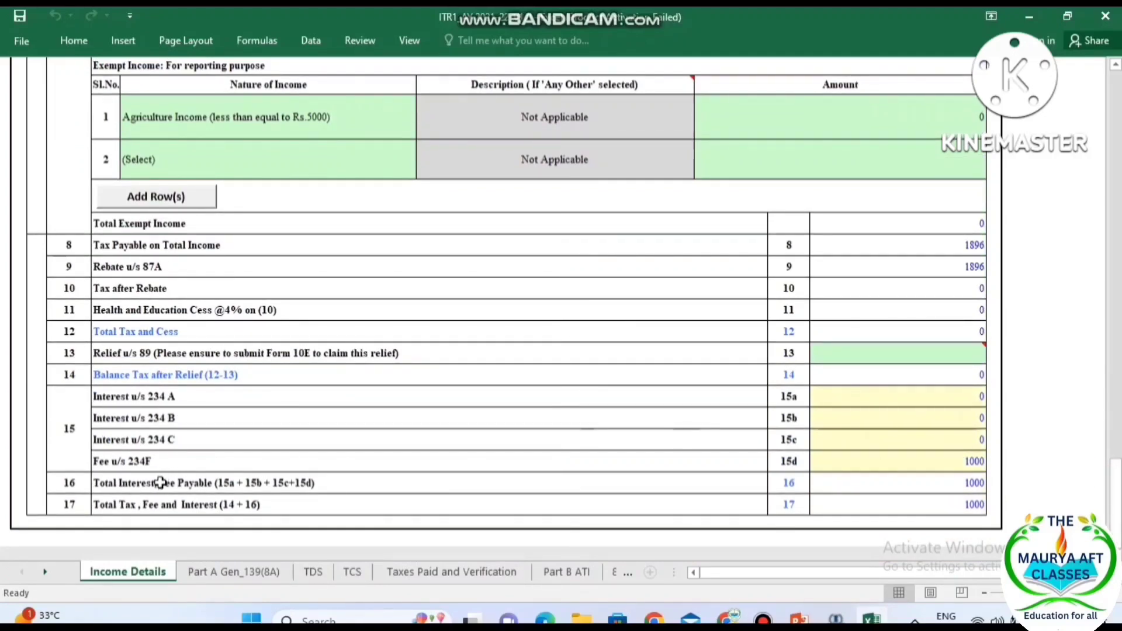
{"action": "scroll", "coordinate": [932, 489], "scroll_direction": "up", "scroll_amount": 5}
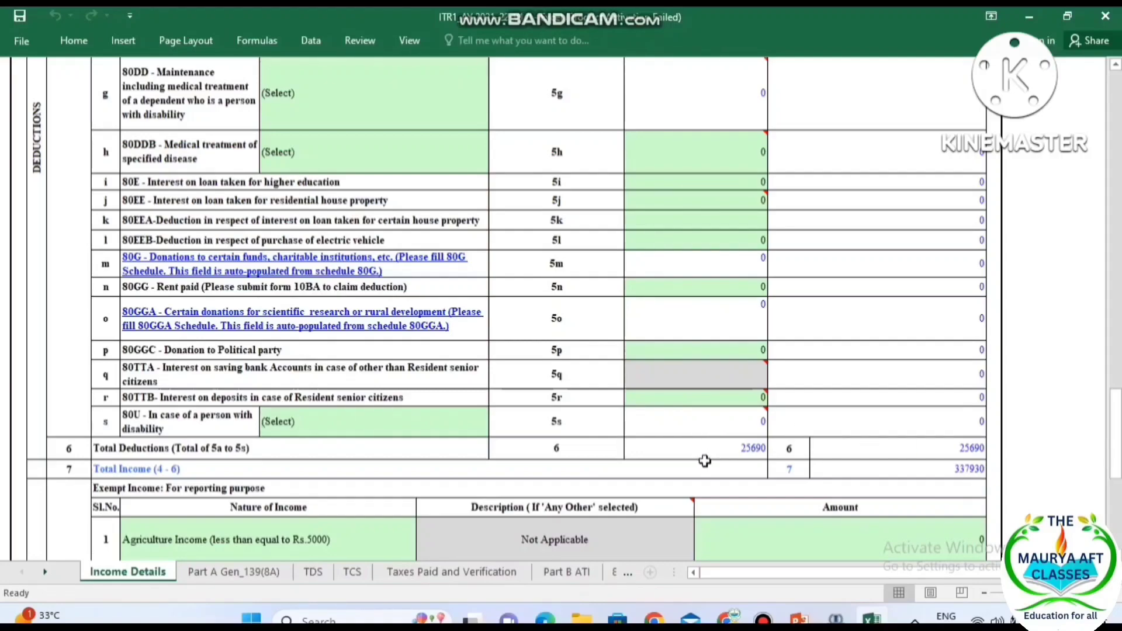
{"action": "scroll", "coordinate": [705, 461], "scroll_direction": "down", "scroll_amount": 2}
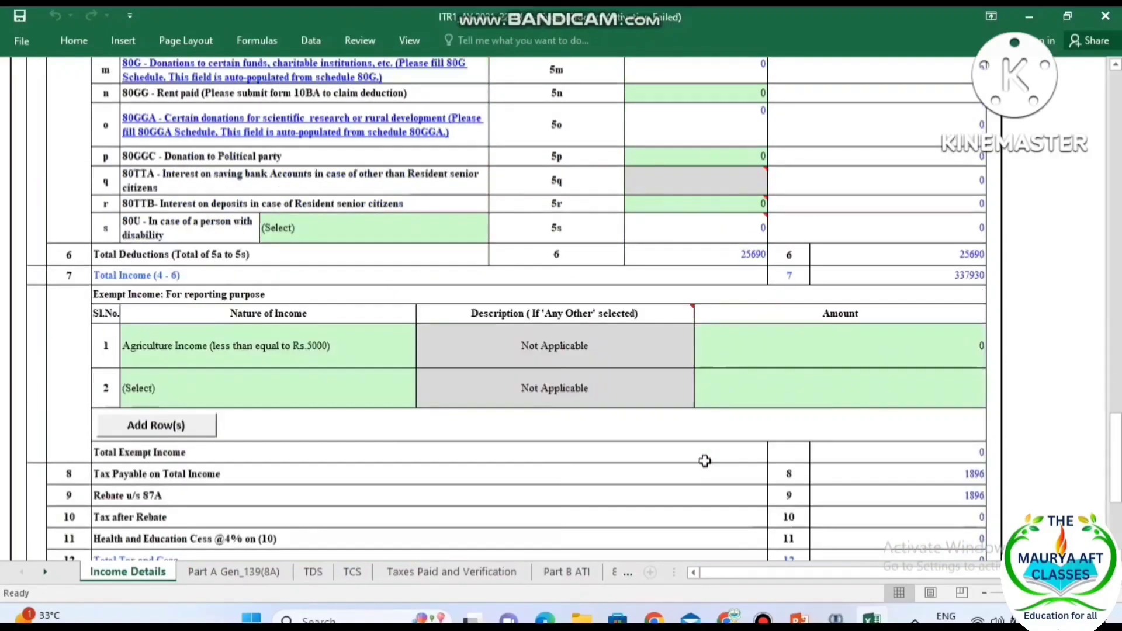
{"action": "scroll", "coordinate": [705, 461], "scroll_direction": "down", "scroll_amount": 2}
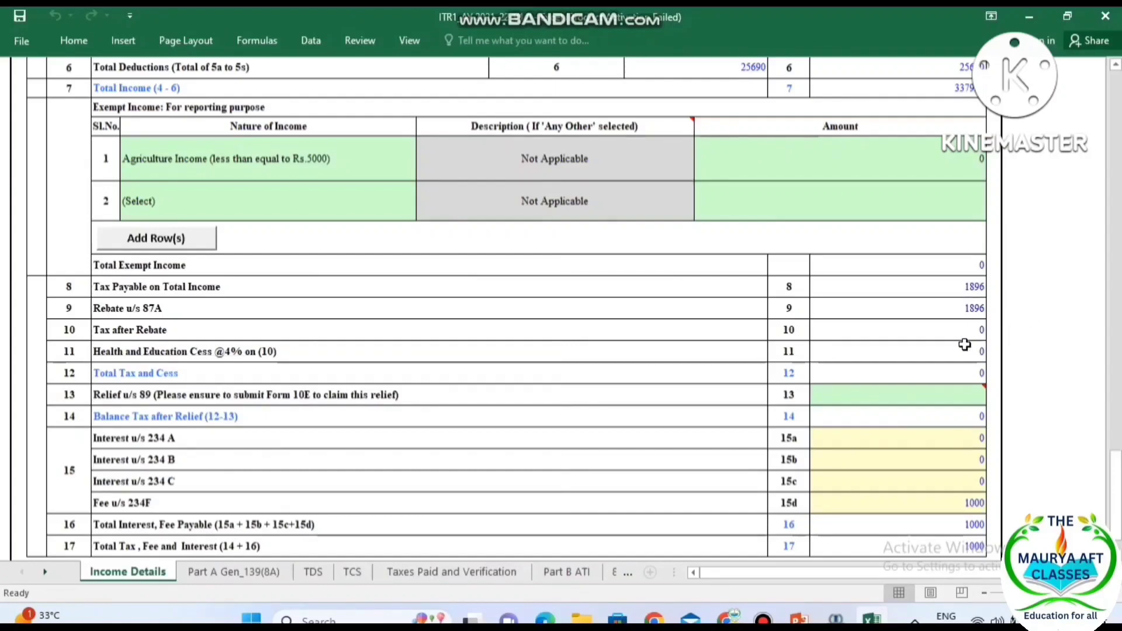
{"action": "scroll", "coordinate": [965, 343], "scroll_direction": "down", "scroll_amount": 3}
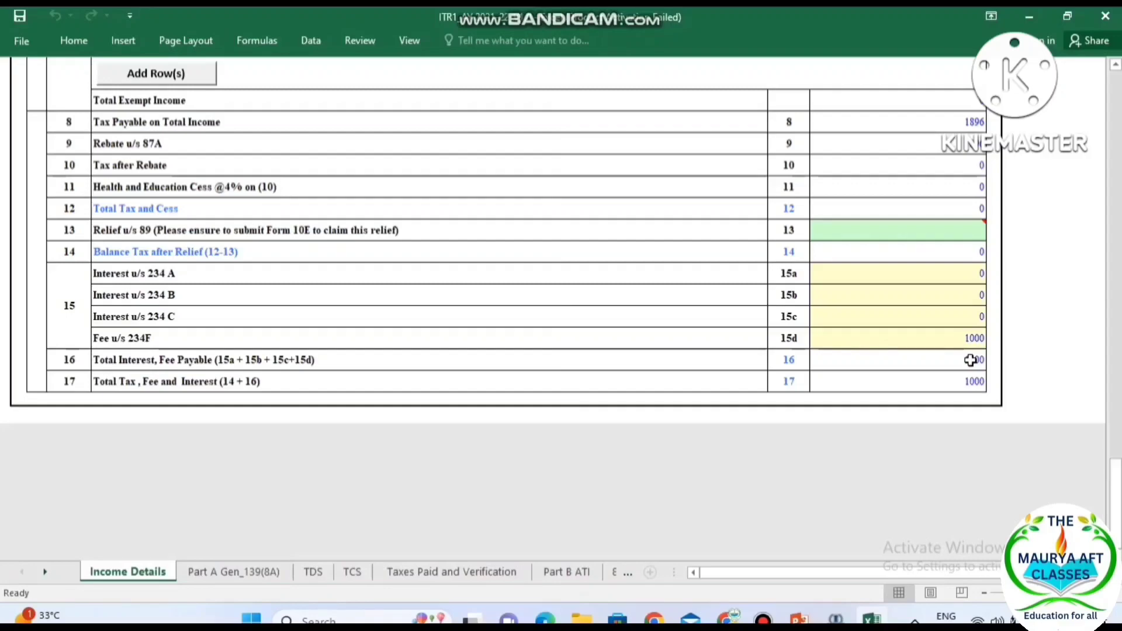
Step: In Part B ATI row 1, enter the challan's BSR code, date, serial number and amount 1000
{"action": "left_click", "coordinate": [566, 572]}
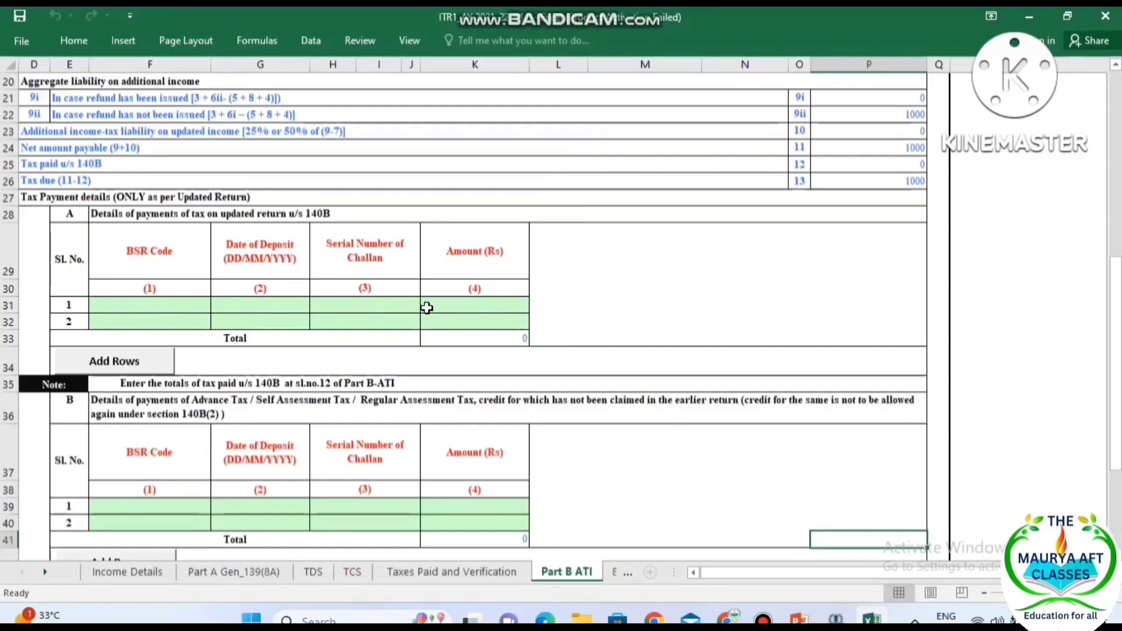
{"action": "left_click", "coordinate": [186, 301]}
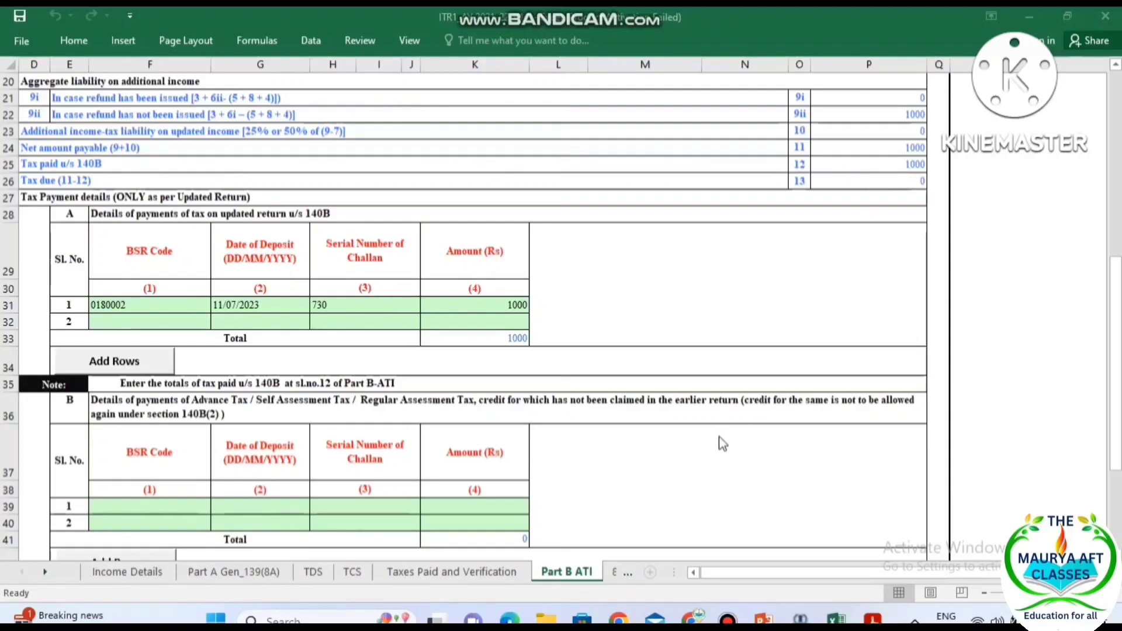
{"action": "key", "text": "Down"}
{"action": "scroll", "coordinate": [719, 436], "scroll_direction": "up", "scroll_amount": 7}
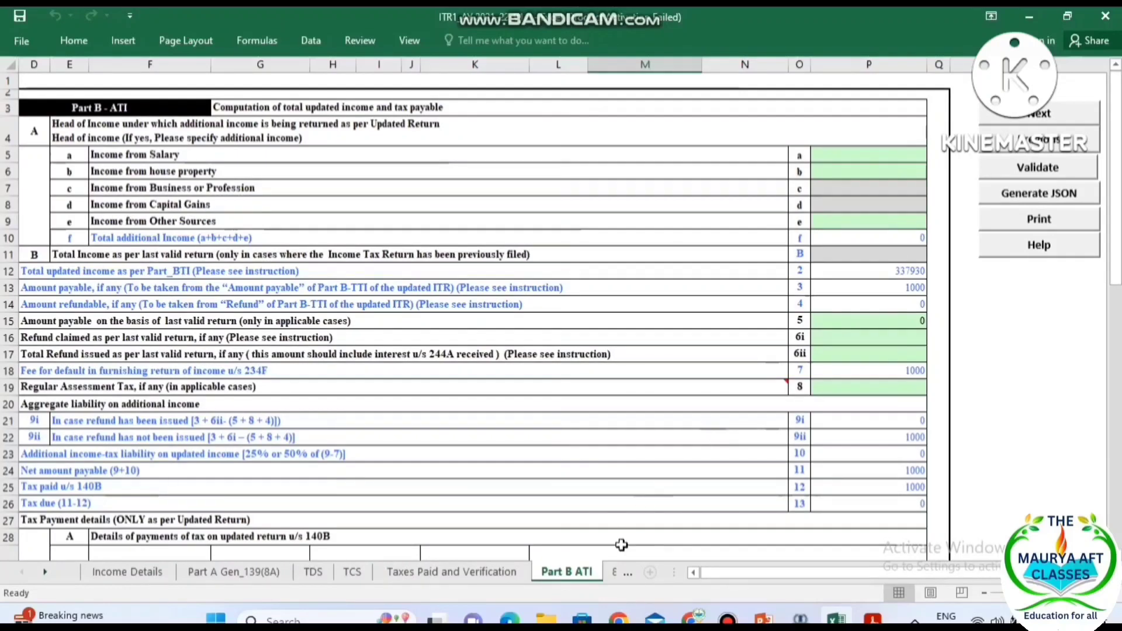
Step: Go to the 80D schedule and validate the completed return
{"action": "left_click", "coordinate": [618, 575]}
{"action": "left_click", "coordinate": [619, 574]}
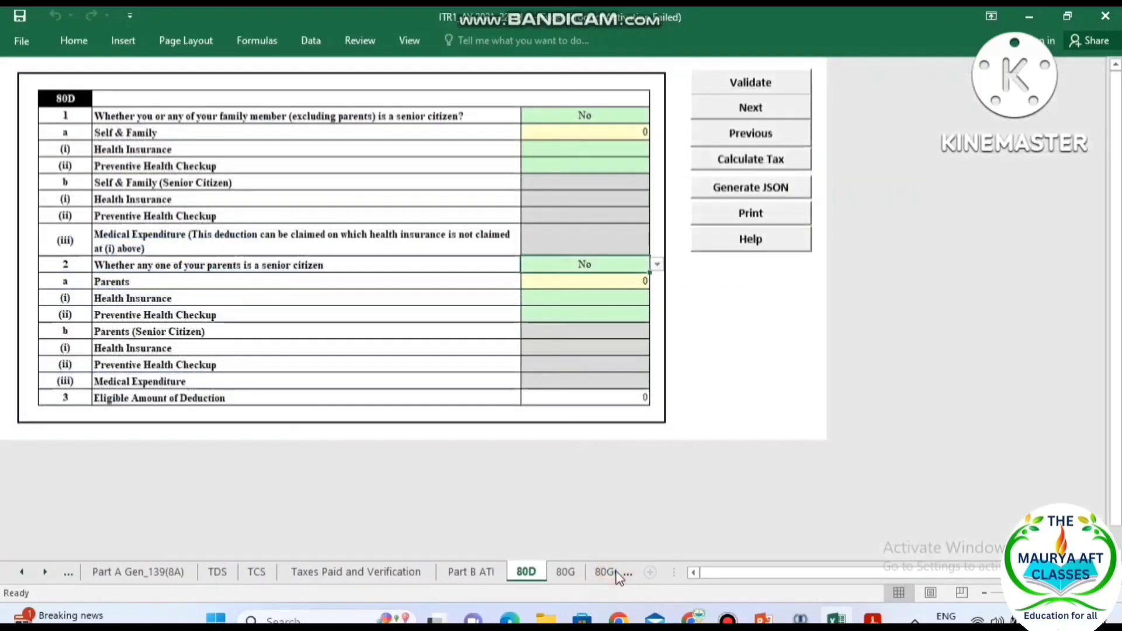
{"action": "left_click", "coordinate": [472, 571]}
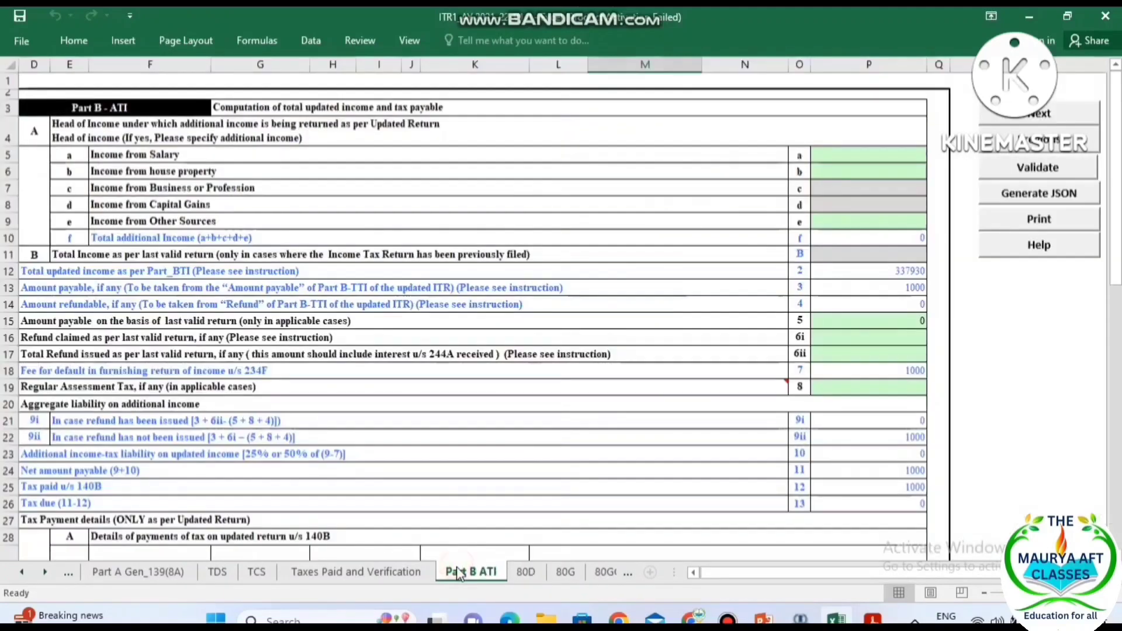
{"action": "left_click", "coordinate": [1061, 116]}
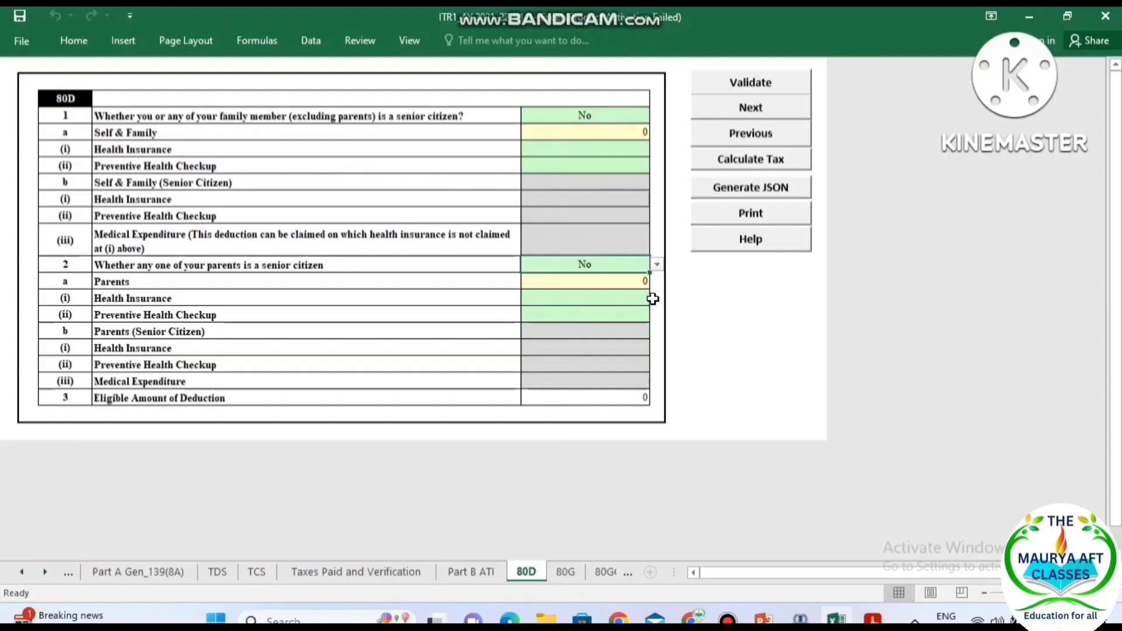
{"action": "left_click", "coordinate": [763, 87]}
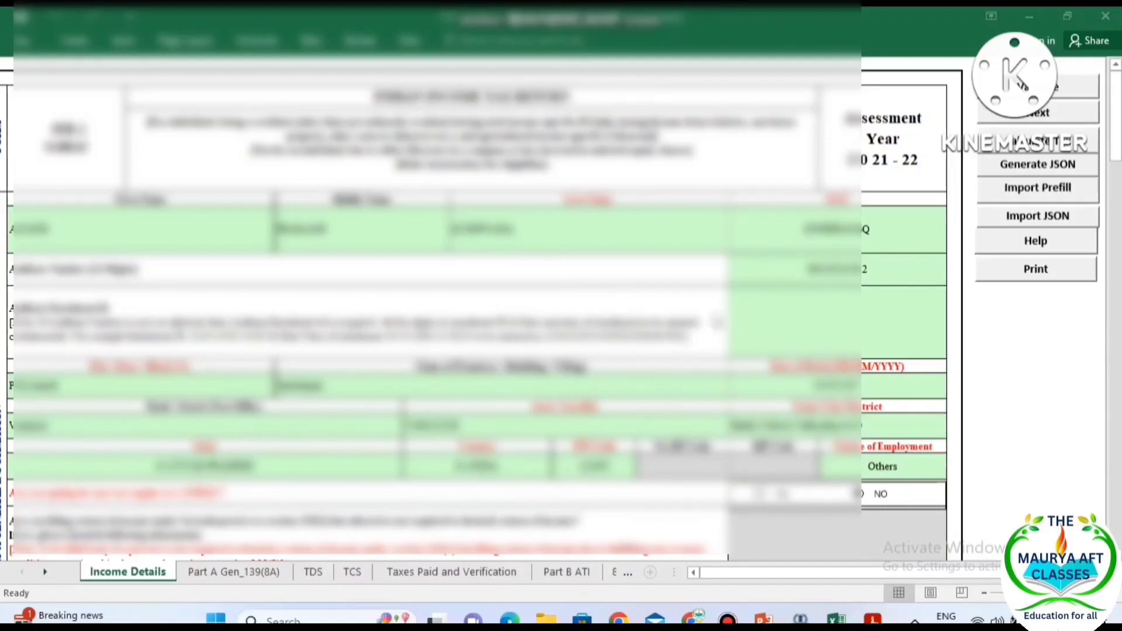
Step: Generate the ITR-1 return as JSON, clearing the TDS and tax notices, and save the JSON file from SUMMARY
{"action": "left_click", "coordinate": [1020, 166]}
{"action": "left_click", "coordinate": [504, 328]}
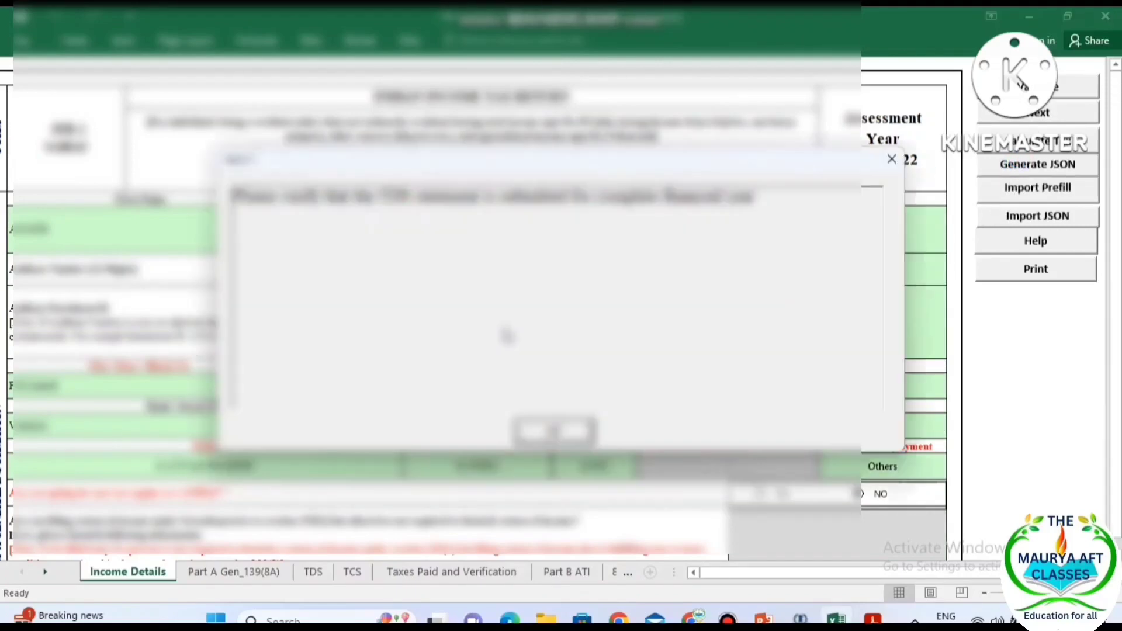
{"action": "left_click", "coordinate": [533, 431]}
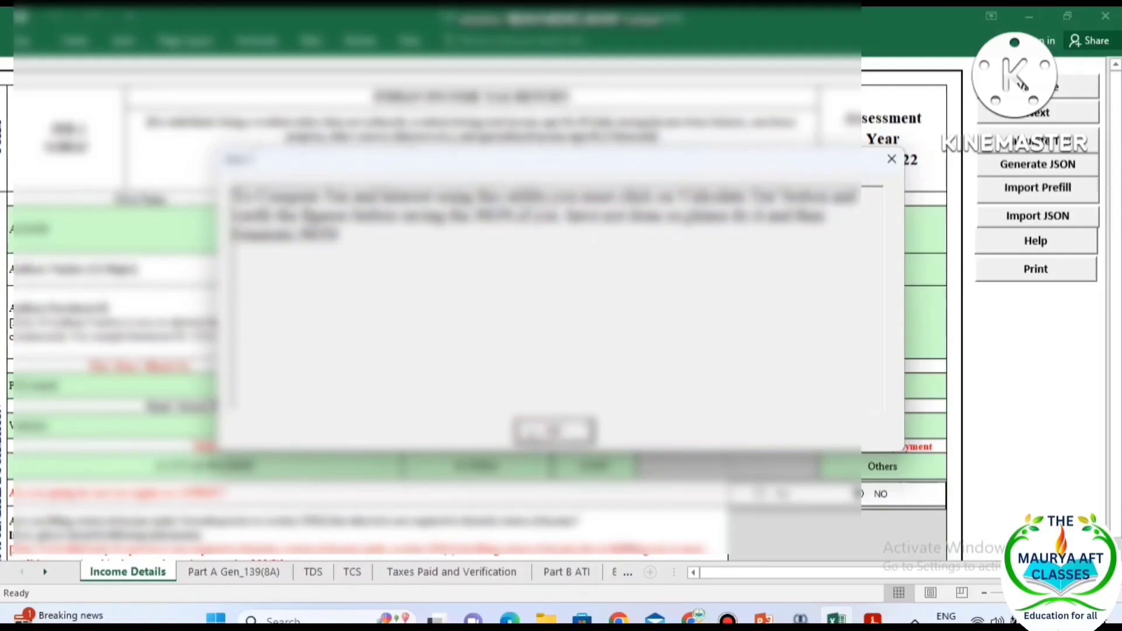
{"action": "left_click", "coordinate": [533, 431]}
{"action": "left_click", "coordinate": [533, 431]}
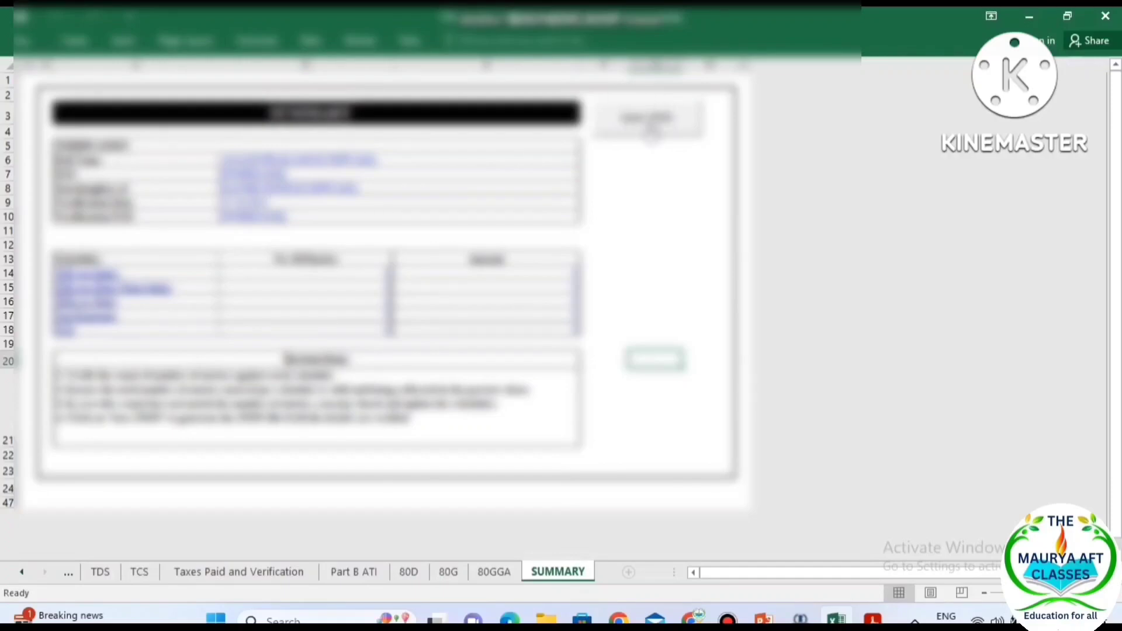
{"action": "left_click", "coordinate": [650, 123]}
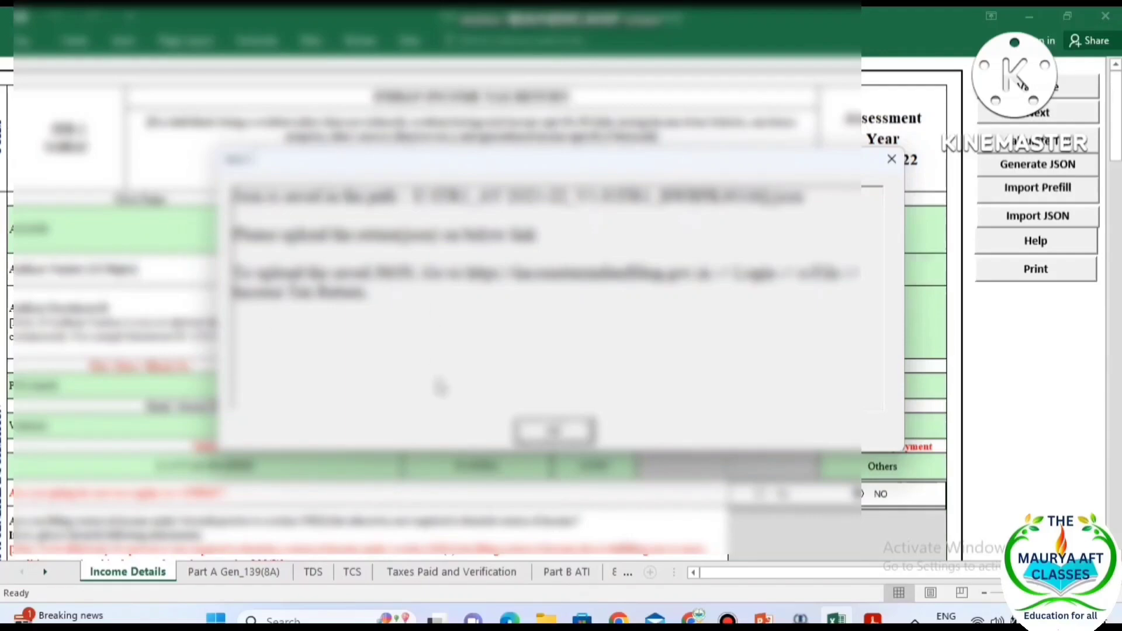
{"action": "left_click", "coordinate": [554, 432]}
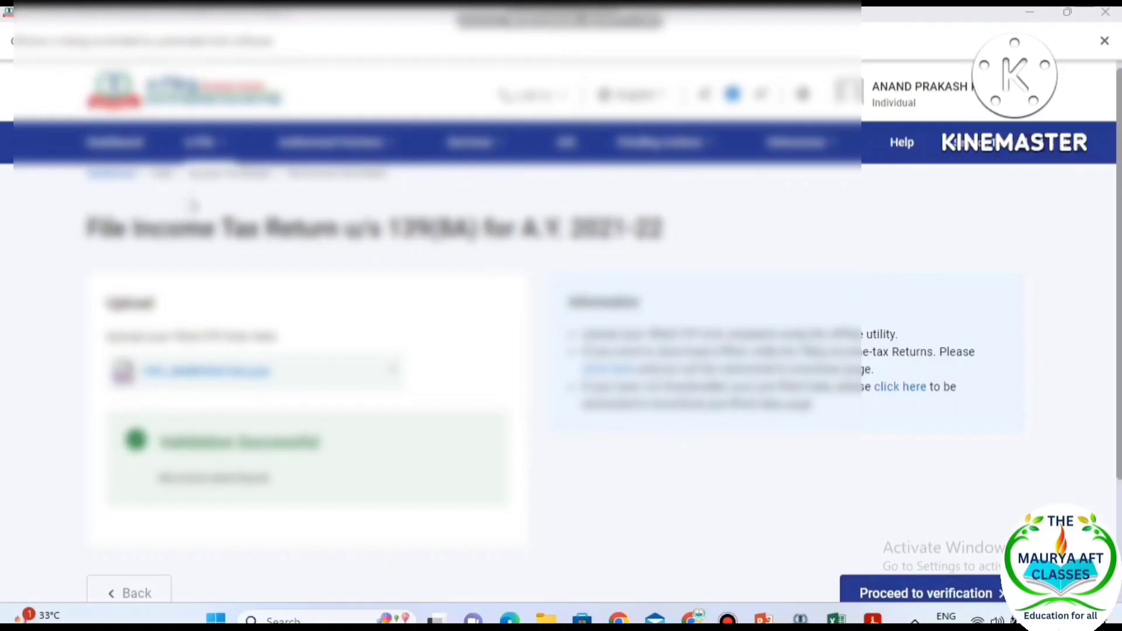
Step: Start a new income tax return for assessment year 2021-22 as a 139(8A) Updated Return
{"action": "left_click", "coordinate": [207, 144]}
{"action": "mouse_move", "coordinate": [315, 184]}
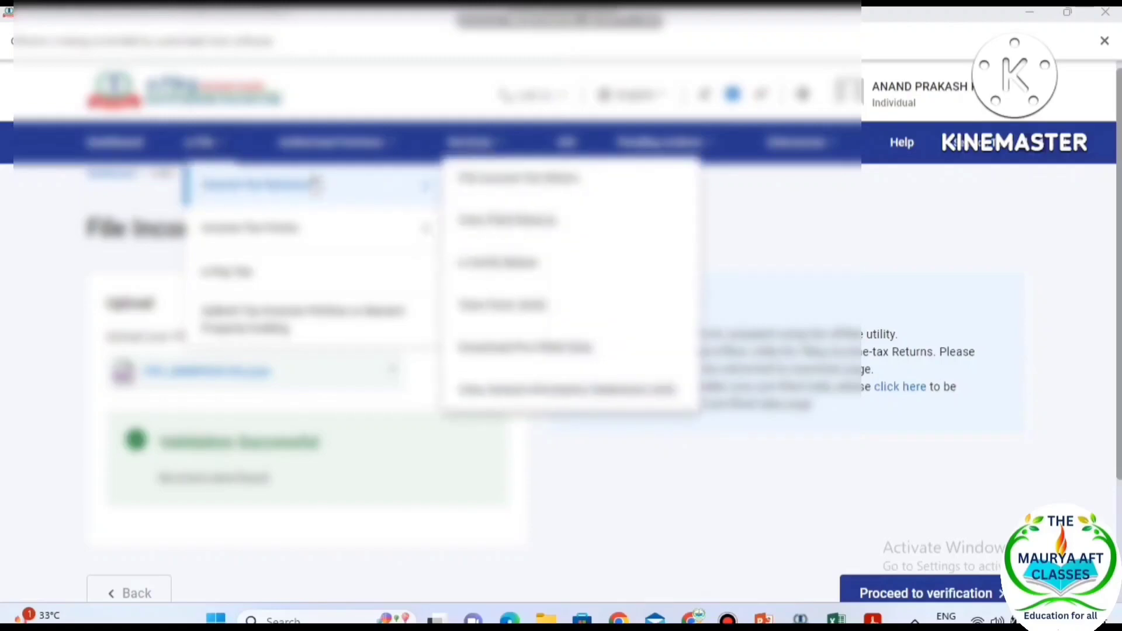
{"action": "left_click", "coordinate": [518, 177]}
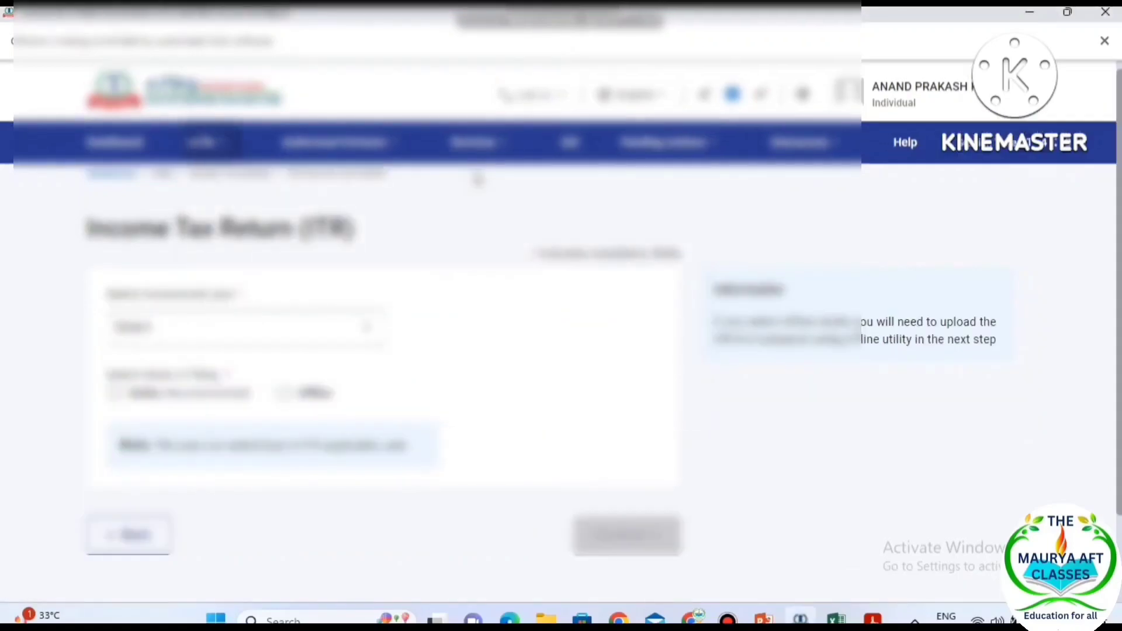
{"action": "left_click", "coordinate": [361, 330]}
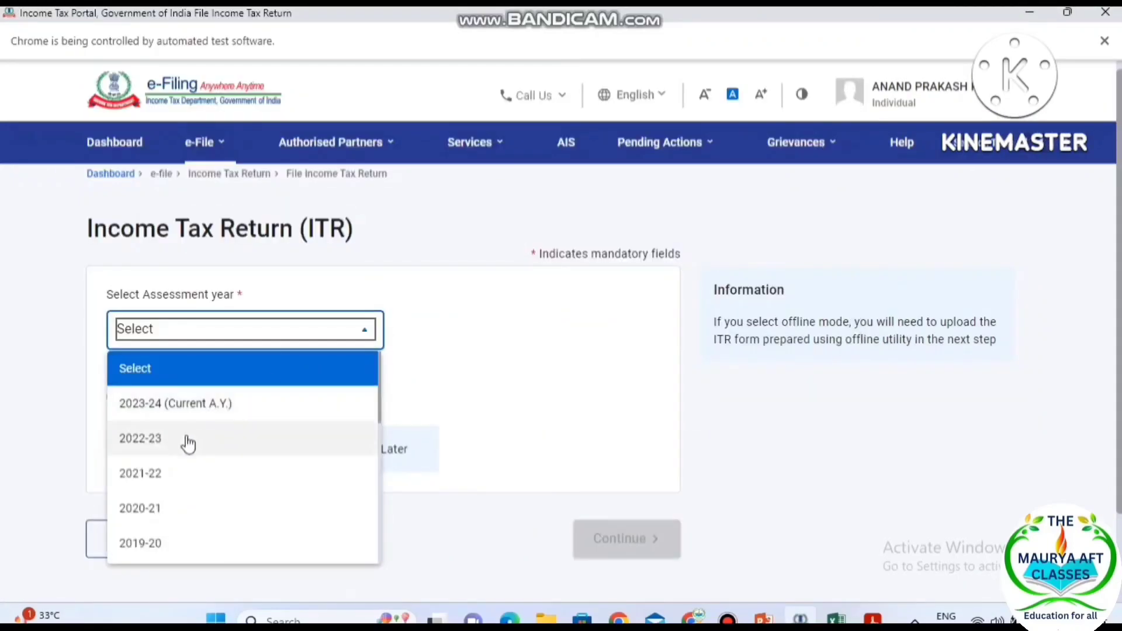
{"action": "left_click", "coordinate": [159, 478]}
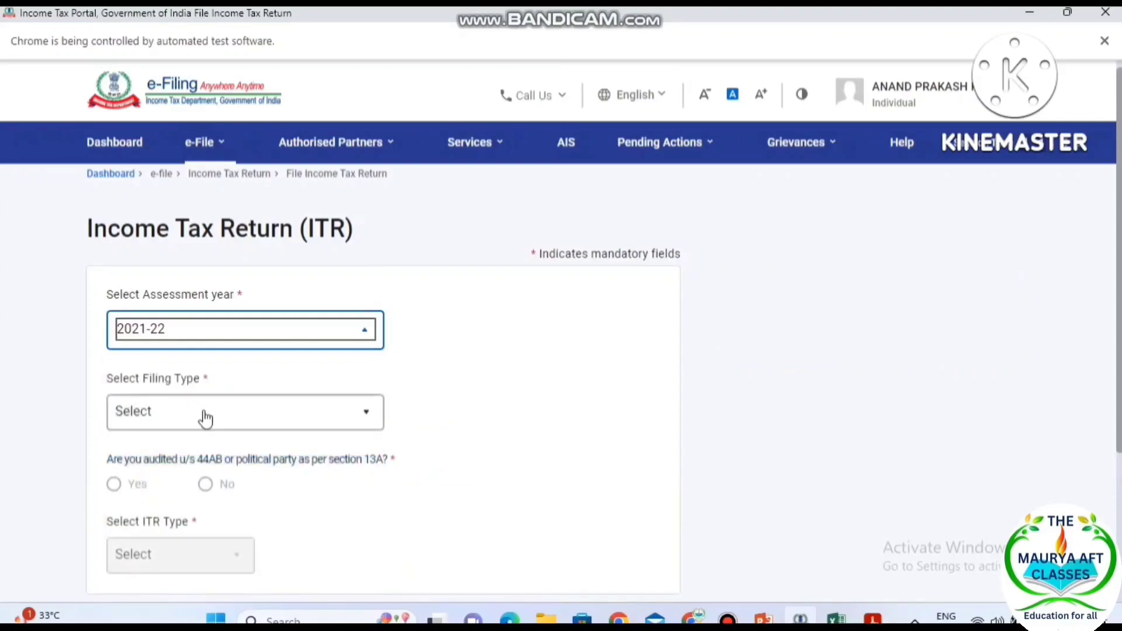
{"action": "left_click", "coordinate": [206, 417]}
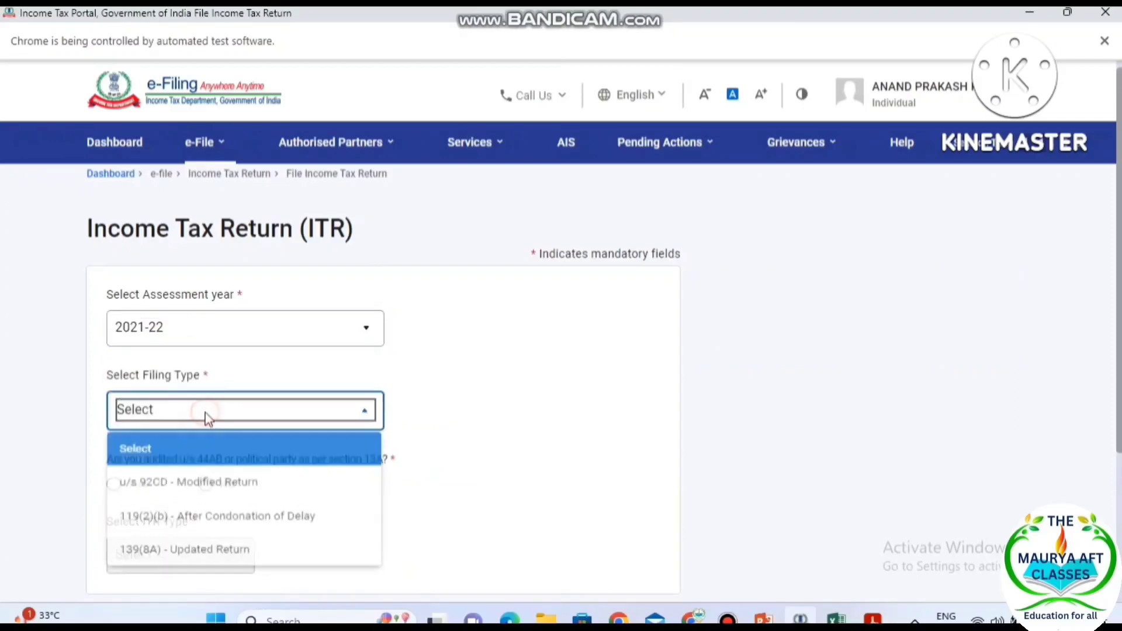
{"action": "left_click", "coordinate": [169, 550]}
Step: Answer No to the audit question, choose ITR-1, and accept the updated-return conditions
{"action": "left_click", "coordinate": [206, 485]}
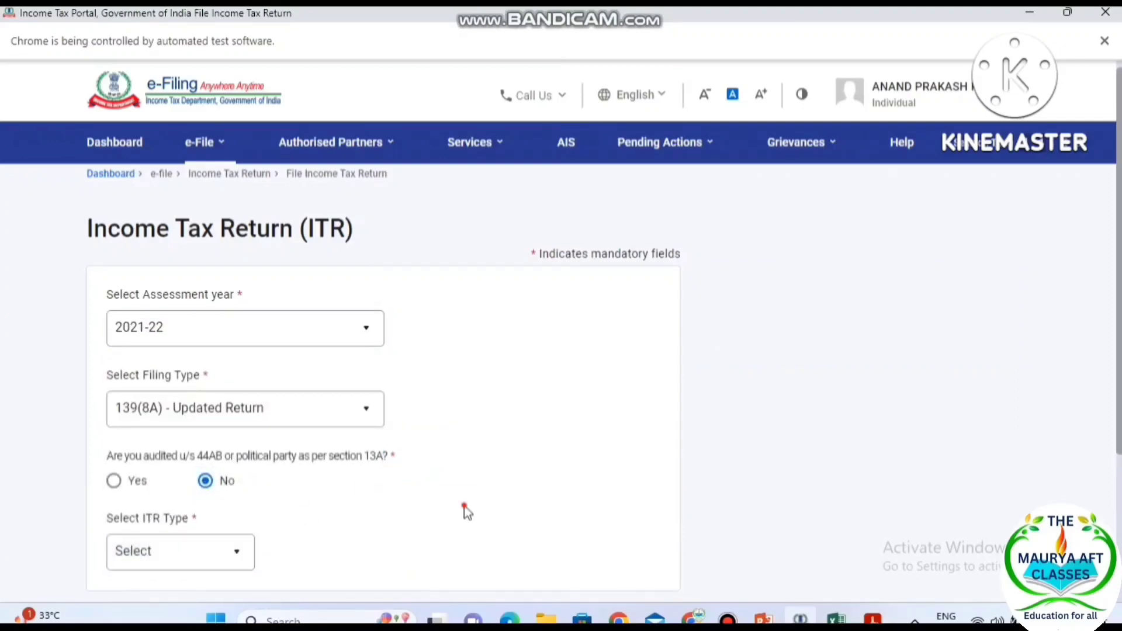
{"action": "scroll", "coordinate": [464, 509], "scroll_direction": "down", "scroll_amount": 2}
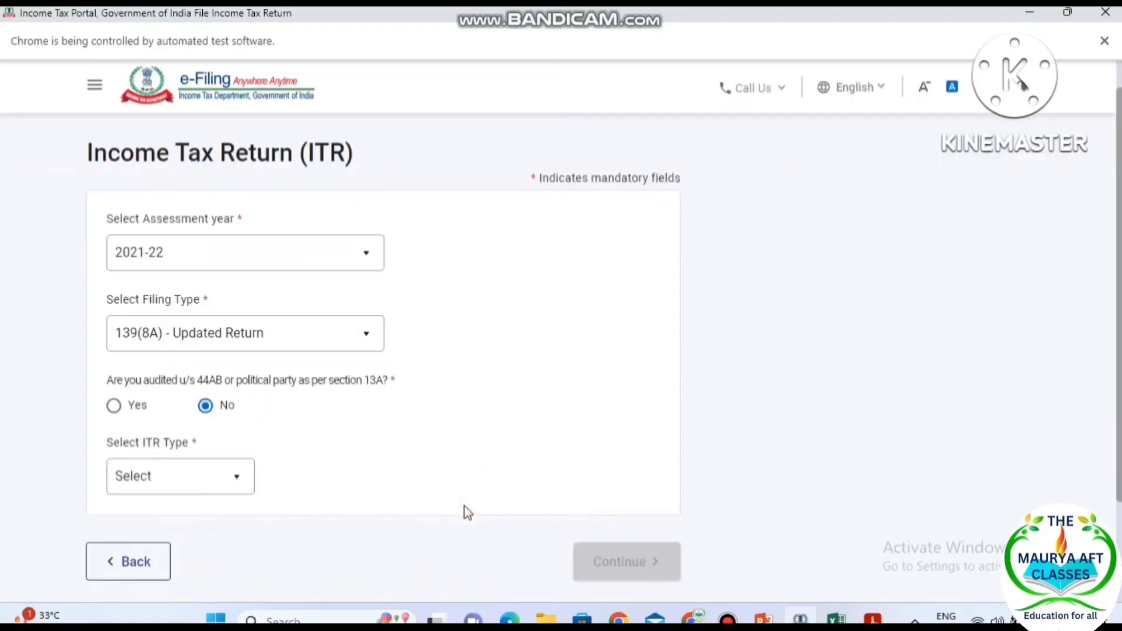
{"action": "left_click", "coordinate": [220, 494]}
{"action": "left_click", "coordinate": [174, 375]}
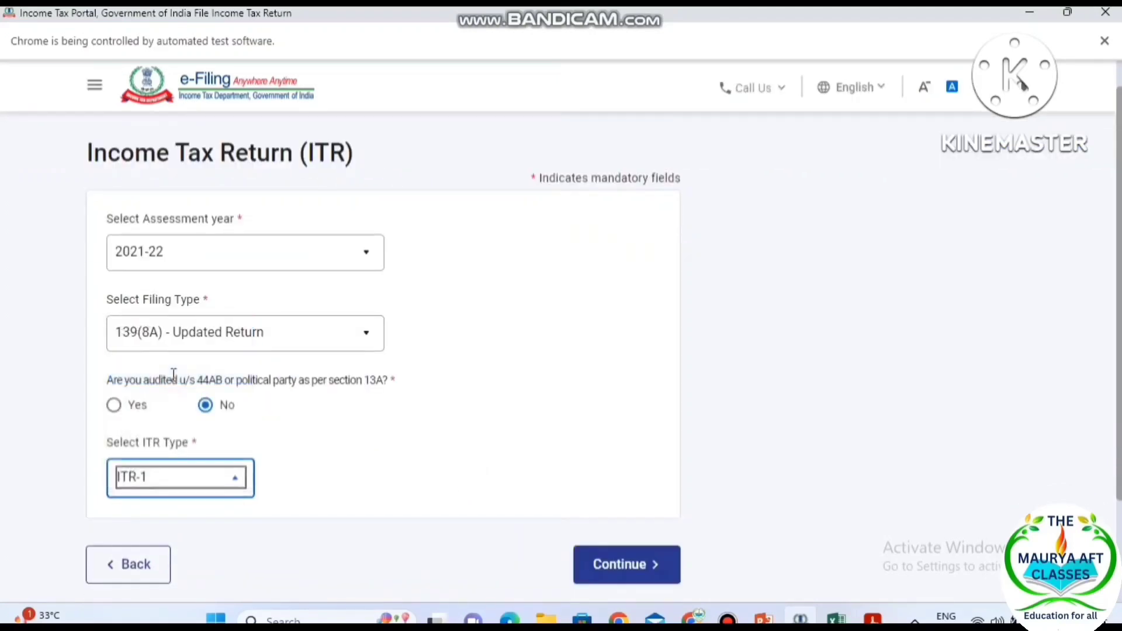
{"action": "left_click", "coordinate": [594, 564]}
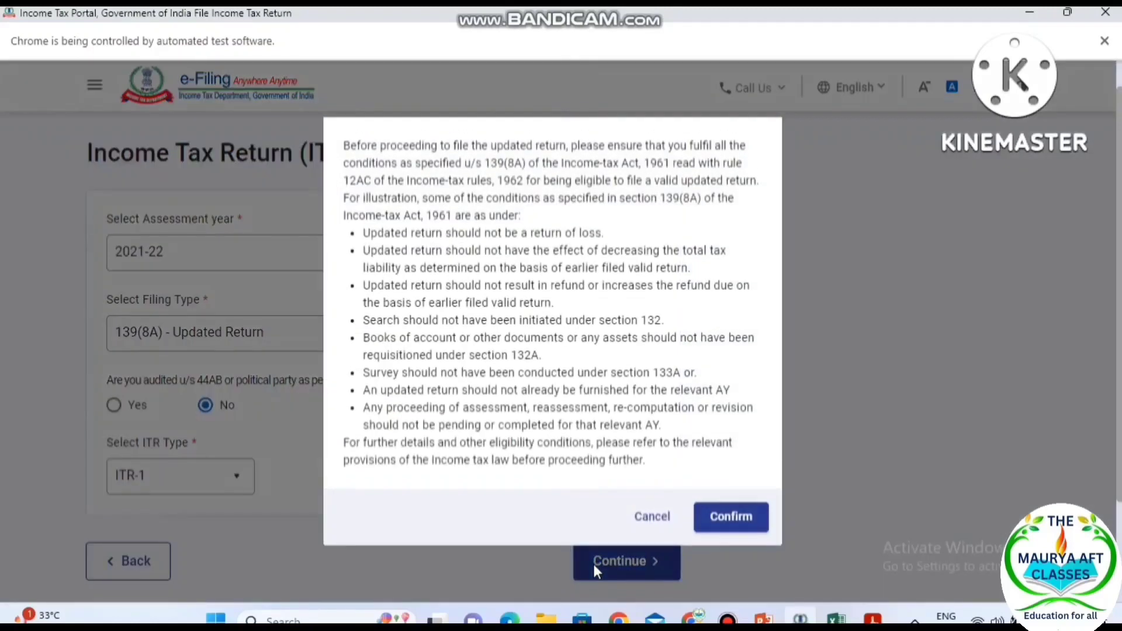
{"action": "left_click", "coordinate": [737, 515]}
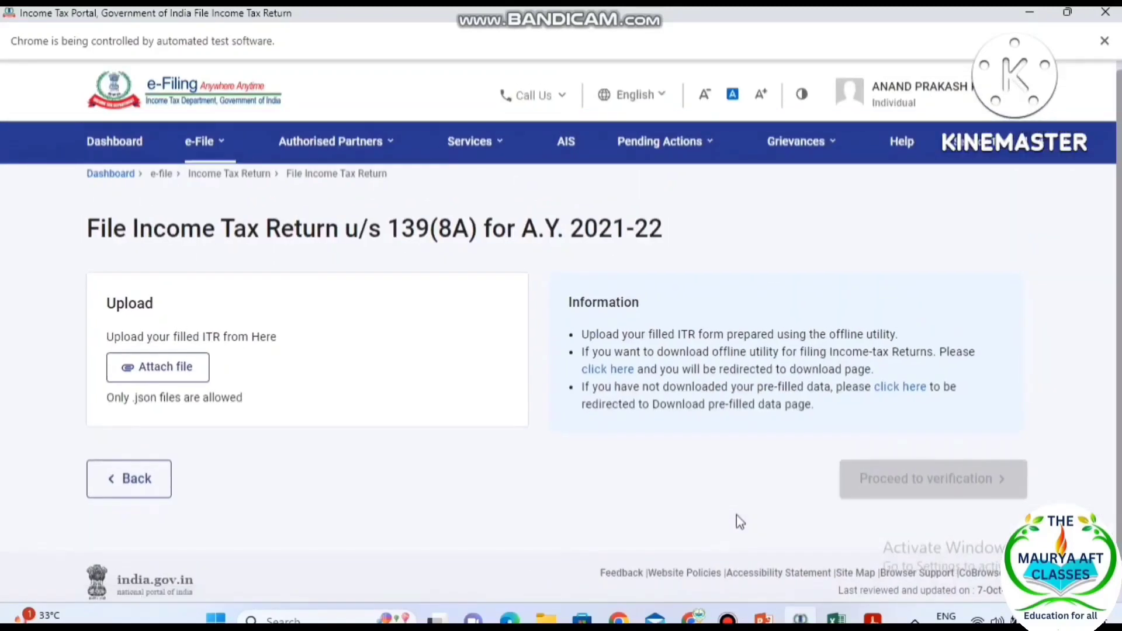
Step: Attach the generated ITR1 .json file and confirm it shows Validation Successful
{"action": "left_click", "coordinate": [144, 367]}
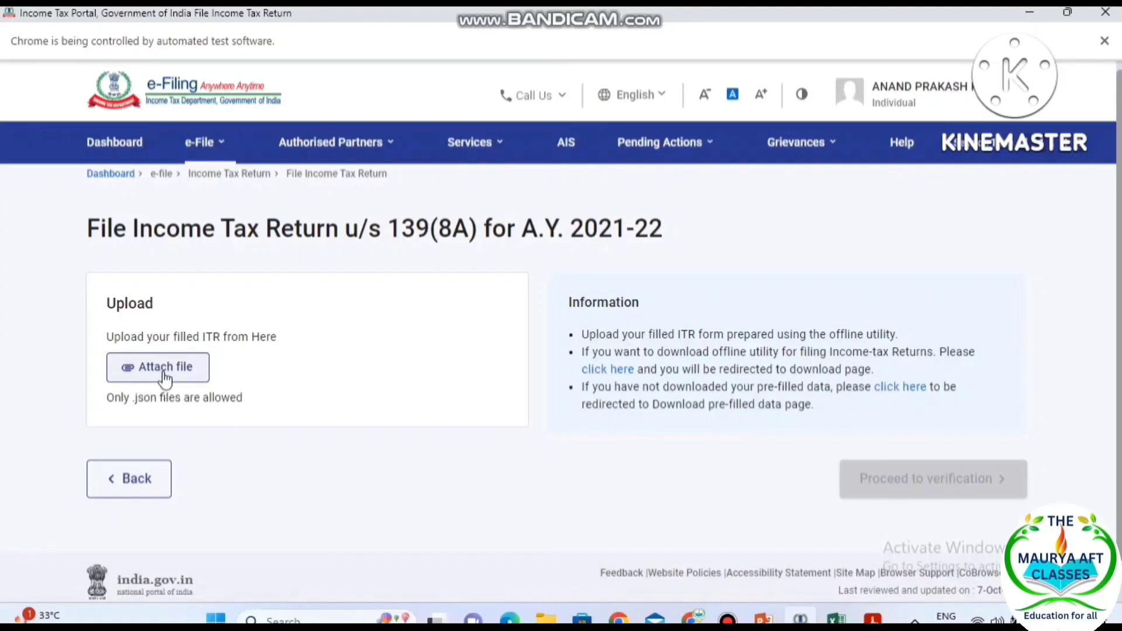
{"action": "left_click", "coordinate": [163, 374]}
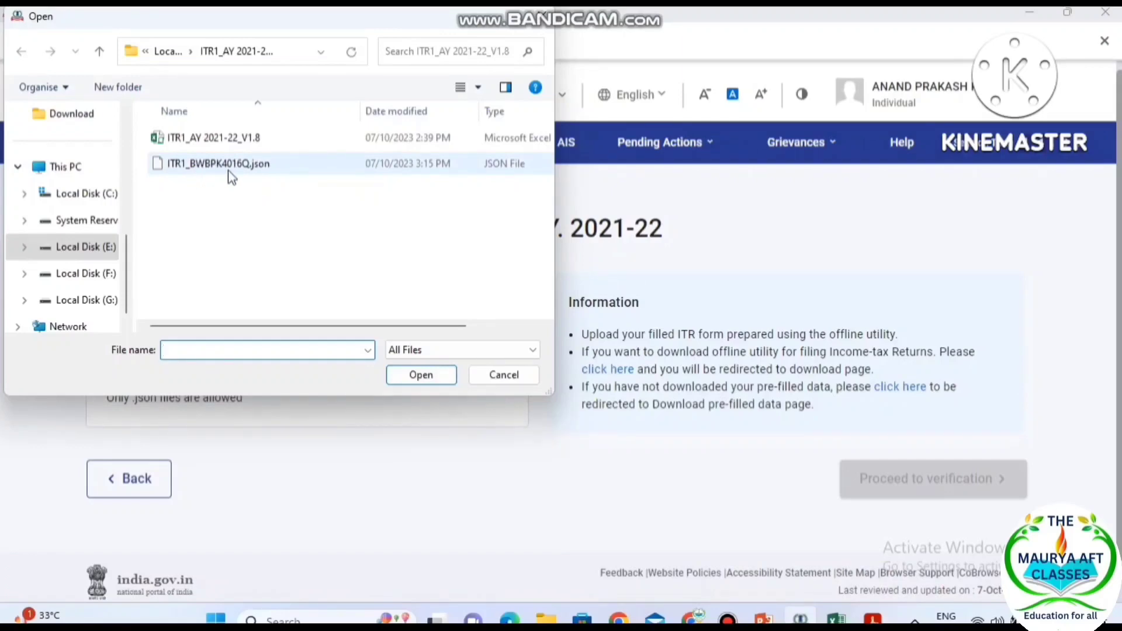
{"action": "double_click", "coordinate": [209, 166]}
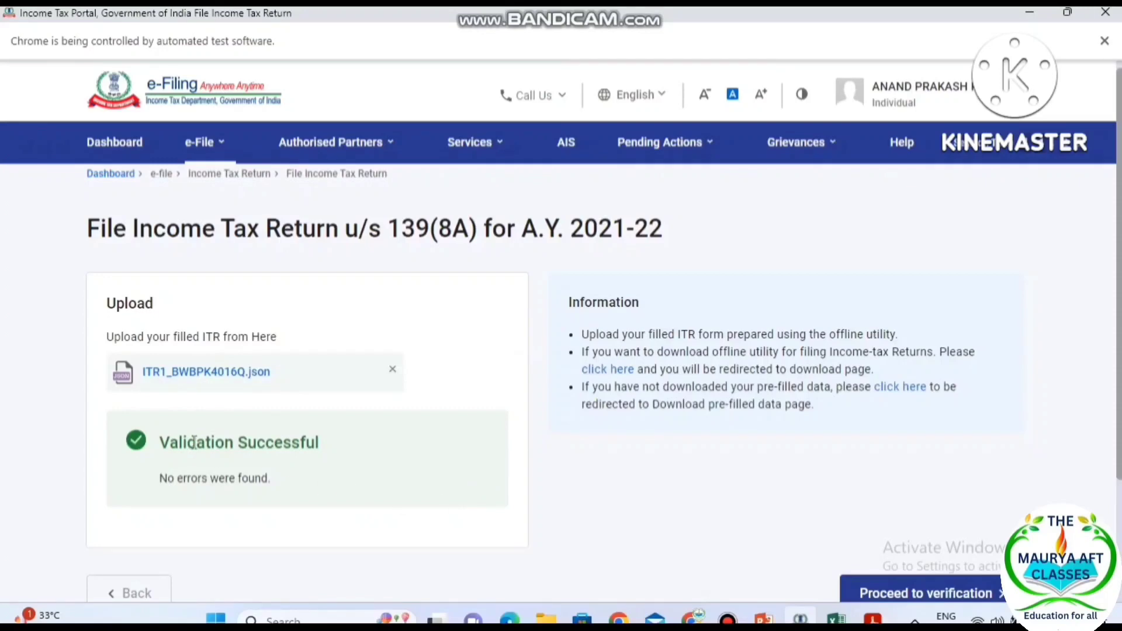
{"action": "left_click", "coordinate": [654, 457]}
{"action": "scroll", "coordinate": [658, 461], "scroll_direction": "down", "scroll_amount": 2}
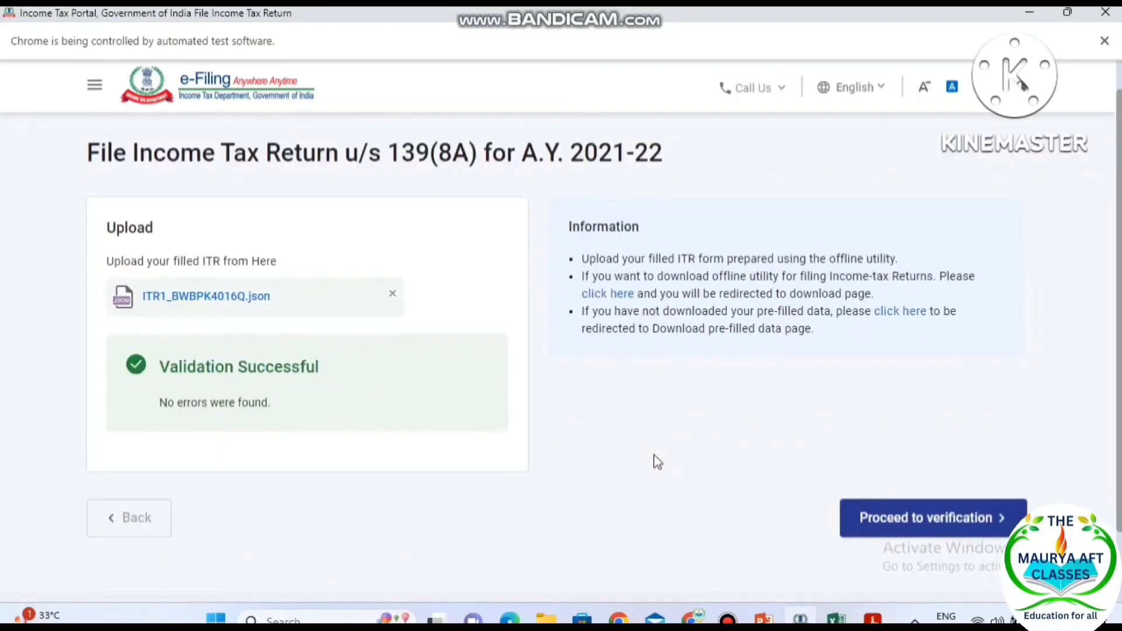
Step: Choose e-Verify Now using the OTP on the Aadhaar-registered mobile and agree to validate the Aadhaar details
{"action": "left_click", "coordinate": [883, 530]}
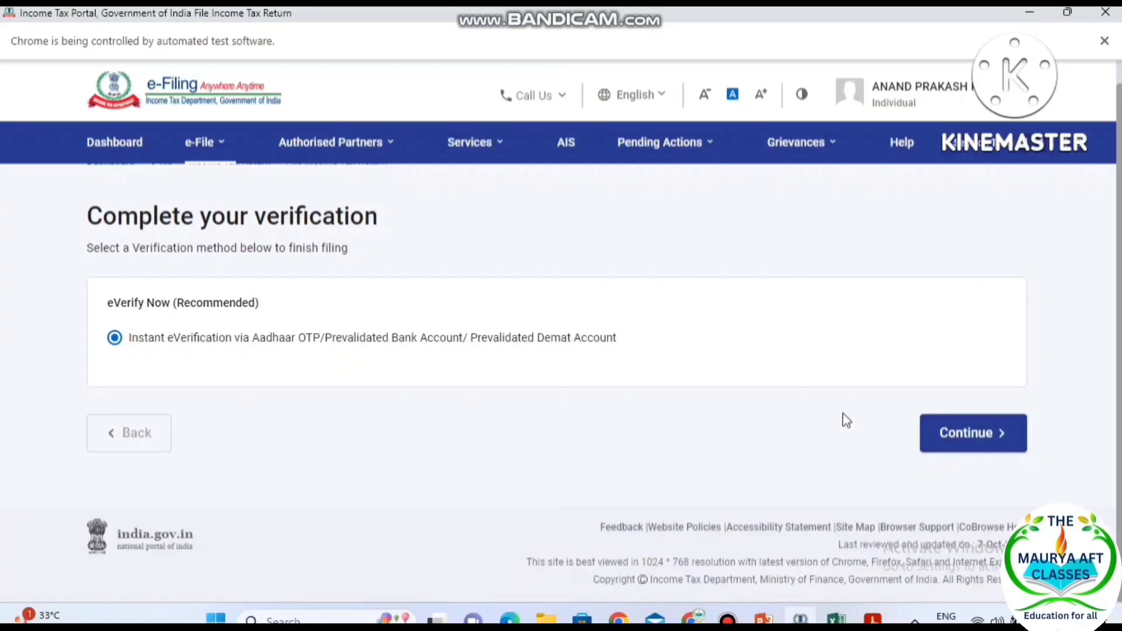
{"action": "left_click", "coordinate": [957, 445]}
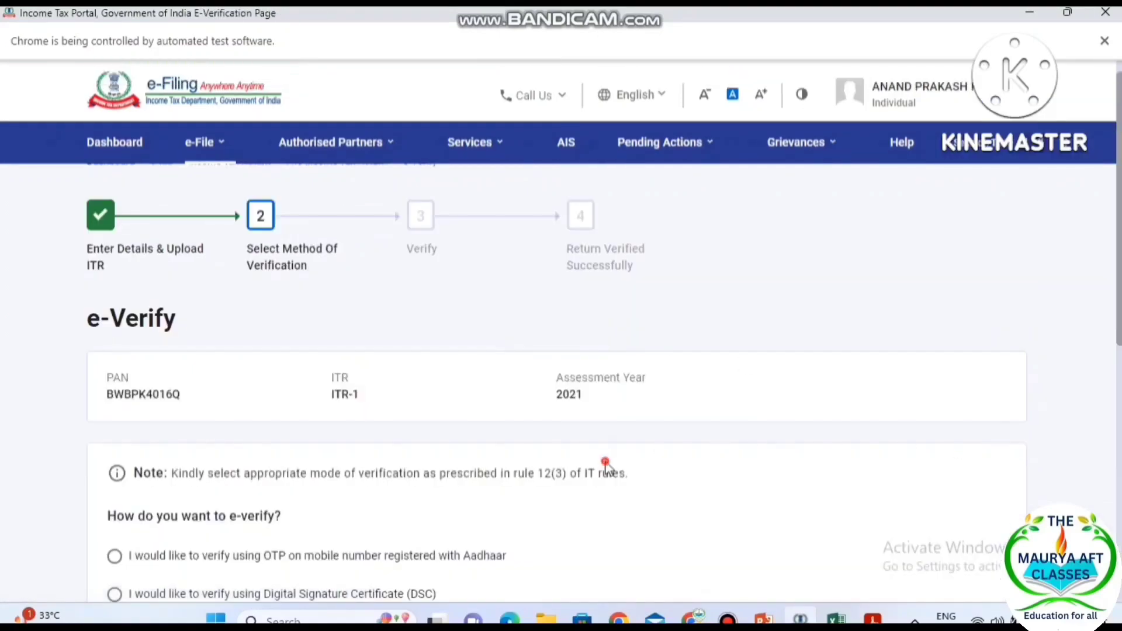
{"action": "scroll", "coordinate": [606, 467], "scroll_direction": "down", "scroll_amount": 4}
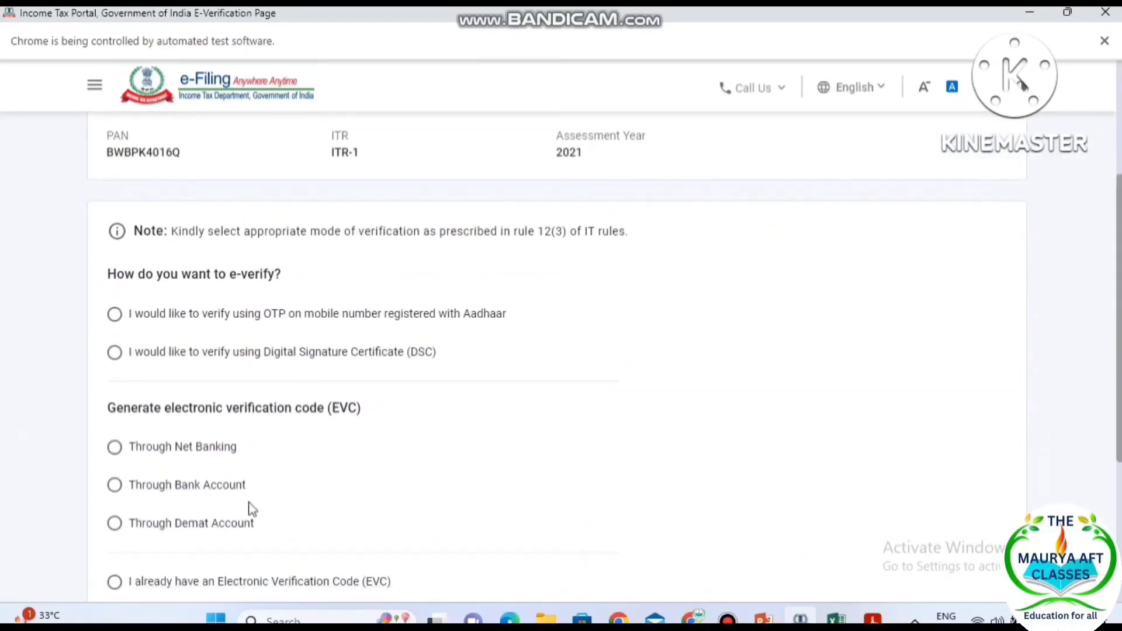
{"action": "left_click", "coordinate": [115, 316]}
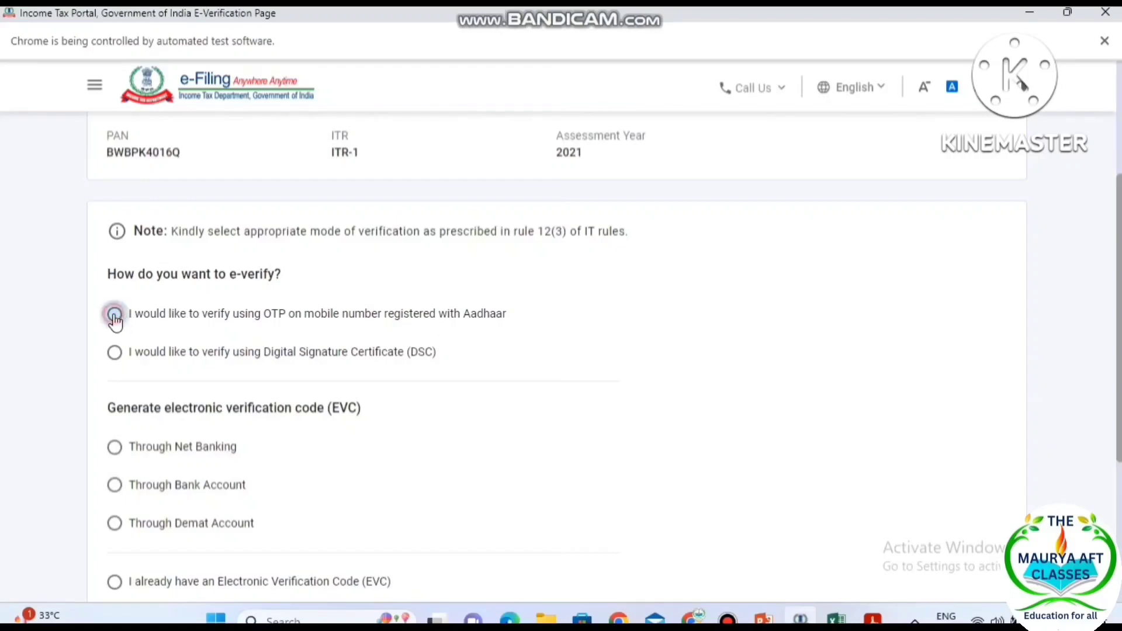
{"action": "scroll", "coordinate": [524, 422], "scroll_direction": "down", "scroll_amount": 1}
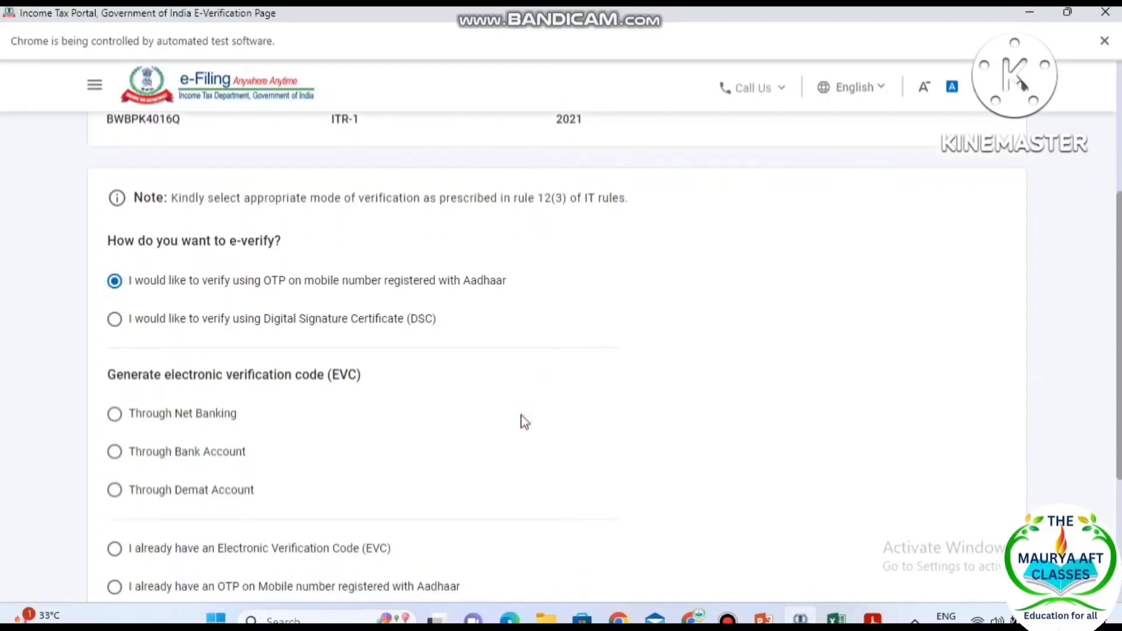
{"action": "scroll", "coordinate": [524, 422], "scroll_direction": "down", "scroll_amount": 4}
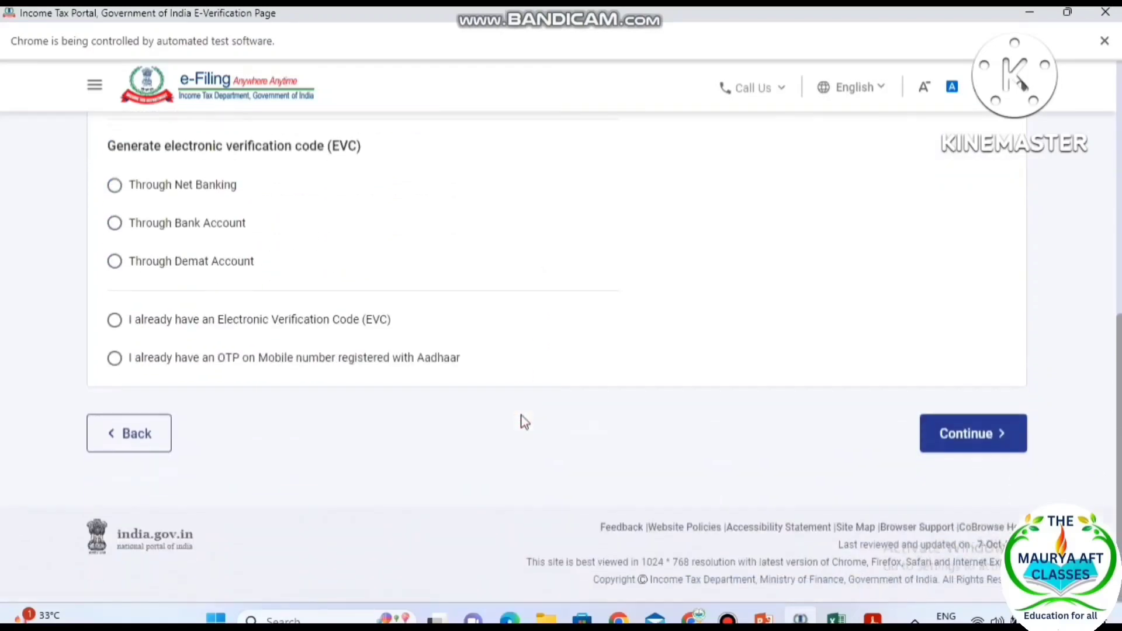
{"action": "left_click", "coordinate": [988, 444]}
{"action": "left_click", "coordinate": [451, 370]}
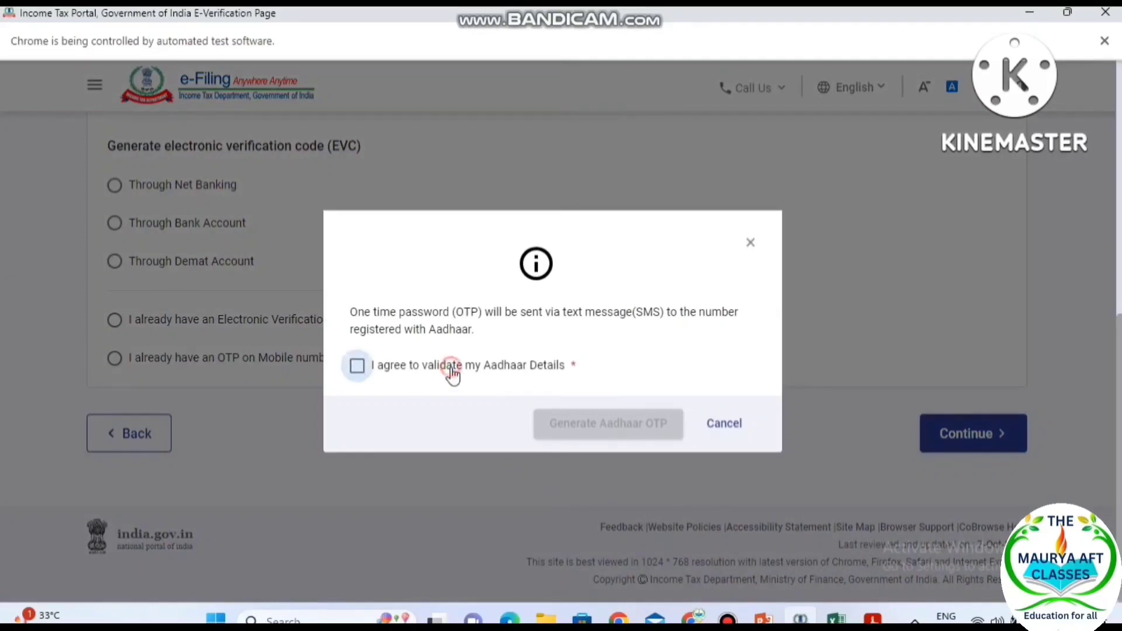